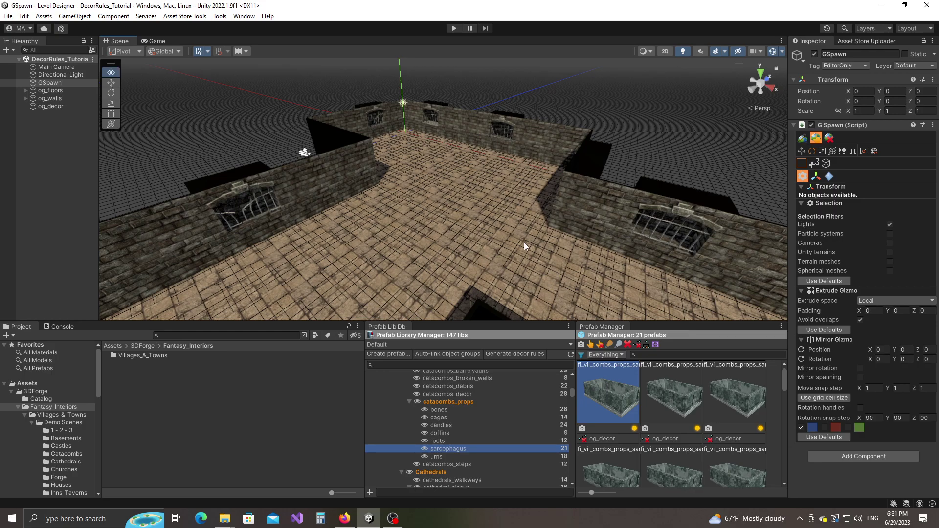
Step: Switch to object spawning in props mode and place a fi_vil_combs_props_sarcophagus_big_01a sarcophagus on the open floor
{"action": "right_click_drag", "start_coordinate": [524, 243], "coordinate": [572, 242]}
{"action": "left_click_drag", "start_coordinate": [572, 242], "coordinate": [565, 242], "text": "alt"}
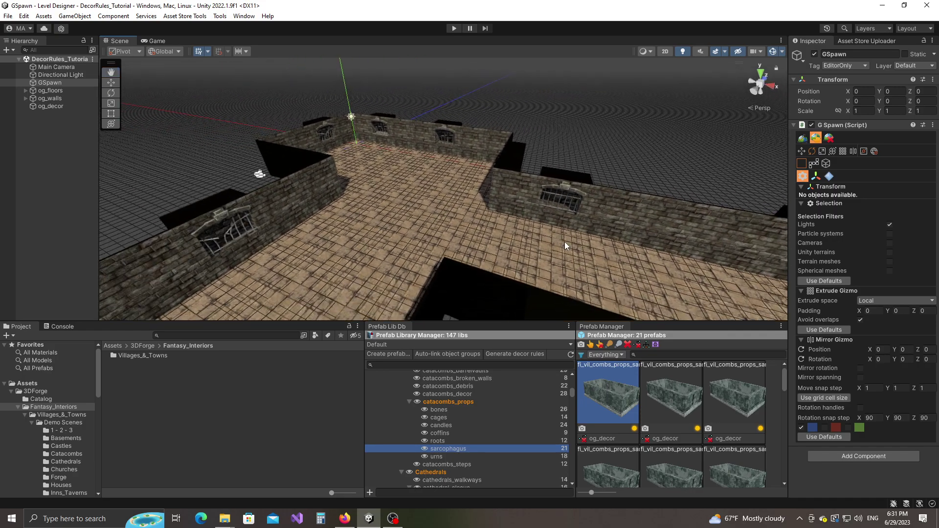
{"action": "left_click", "coordinate": [31, 394]}
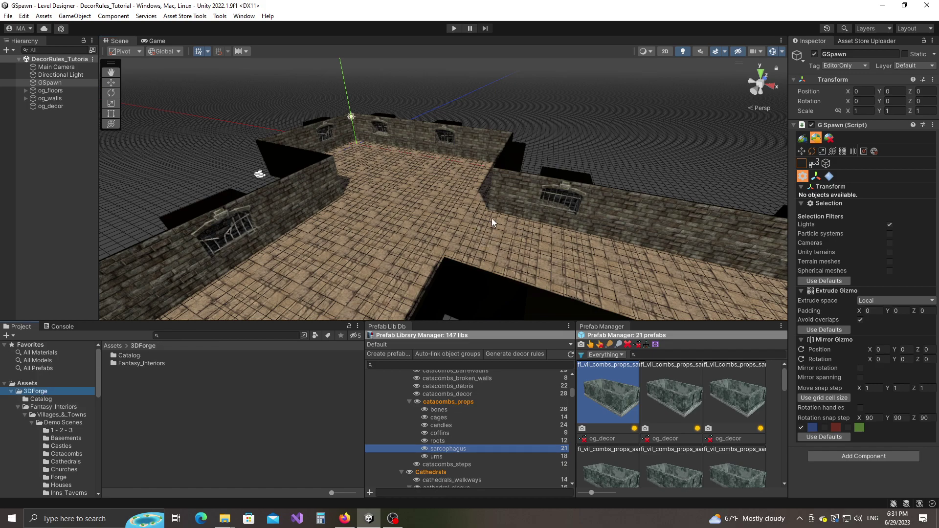
{"action": "right_click_drag", "start_coordinate": [504, 242], "coordinate": [622, 260]}
{"action": "left_click", "coordinate": [804, 138]}
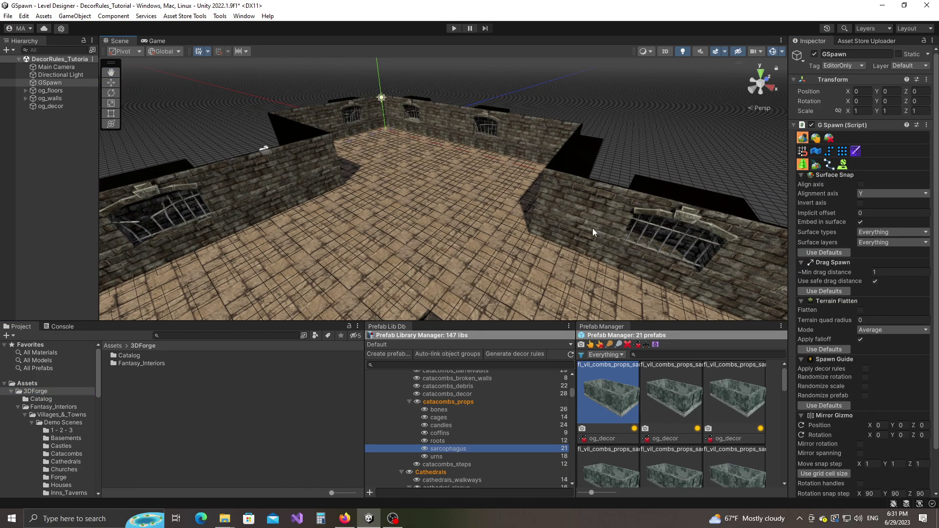
{"action": "right_click_drag", "start_coordinate": [594, 230], "coordinate": [478, 243]}
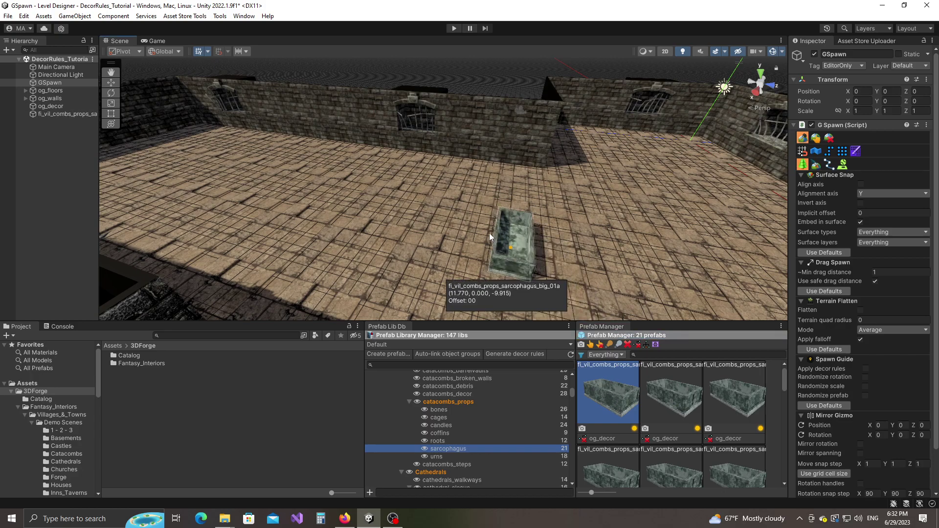
{"action": "left_click", "coordinate": [405, 217]}
Step: Pick the fi_vil_combs_props_sarcophagus_lid_big_01 prefab and place it over the open sarcophagus with an offset of 0.55
{"action": "right_click_drag", "start_coordinate": [607, 230], "coordinate": [551, 269]}
{"action": "key", "text": "w"}
{"action": "key", "text": "d"}
{"action": "scroll", "coordinate": [653, 389], "scroll_direction": "down", "scroll_amount": 9}
{"action": "scroll", "coordinate": [632, 409], "scroll_direction": "up", "scroll_amount": 2}
{"action": "left_click", "coordinate": [621, 412]}
{"action": "key", "text": "a"}
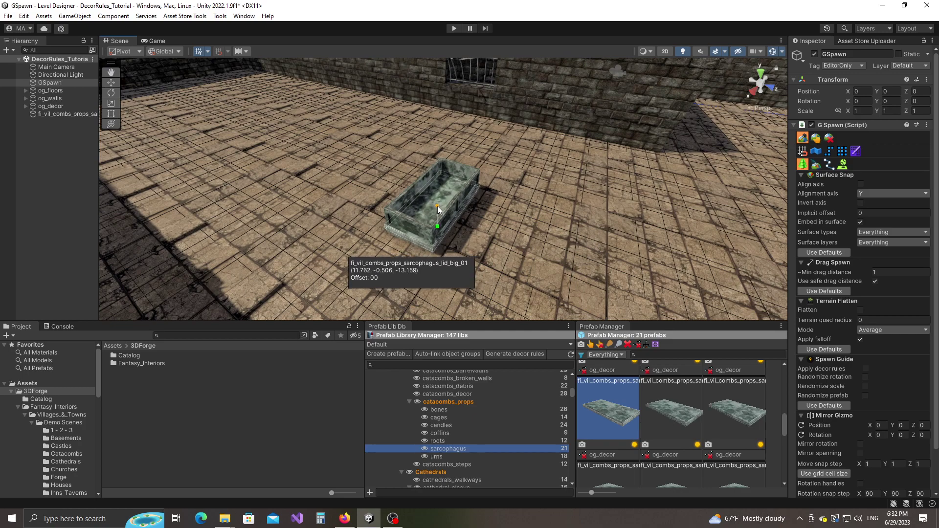
{"action": "right_click_drag", "start_coordinate": [443, 205], "coordinate": [455, 211]}
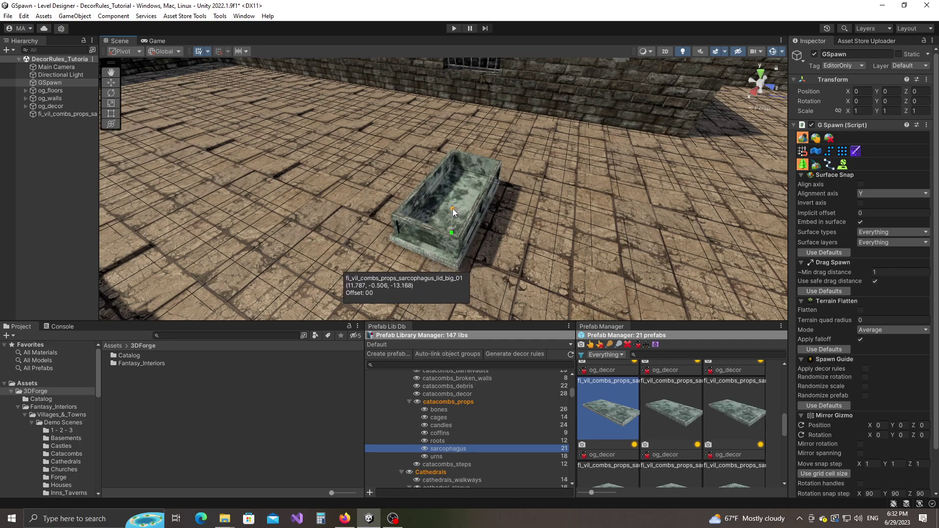
{"action": "scroll", "coordinate": [453, 209], "scroll_direction": "up", "scroll_amount": 8, "text": "alt"}
{"action": "scroll", "coordinate": [453, 209], "scroll_direction": "down", "scroll_amount": 4, "text": "alt"}
{"action": "scroll", "coordinate": [453, 208], "scroll_direction": "up", "scroll_amount": 3, "text": "alt"}
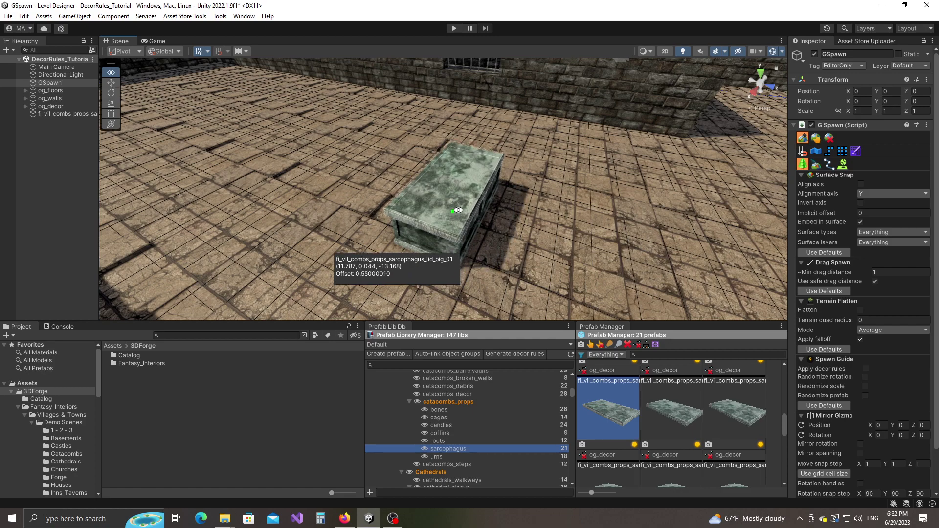
{"action": "scroll", "coordinate": [453, 209], "scroll_direction": "down", "scroll_amount": 2, "text": "alt"}
{"action": "scroll", "coordinate": [457, 211], "scroll_direction": "up", "scroll_amount": 4, "text": "alt"}
{"action": "scroll", "coordinate": [457, 210], "scroll_direction": "down", "scroll_amount": 7, "text": "alt"}
{"action": "scroll", "coordinate": [457, 211], "scroll_direction": "up", "scroll_amount": 4, "text": "alt"}
{"action": "left_click", "coordinate": [457, 212]}
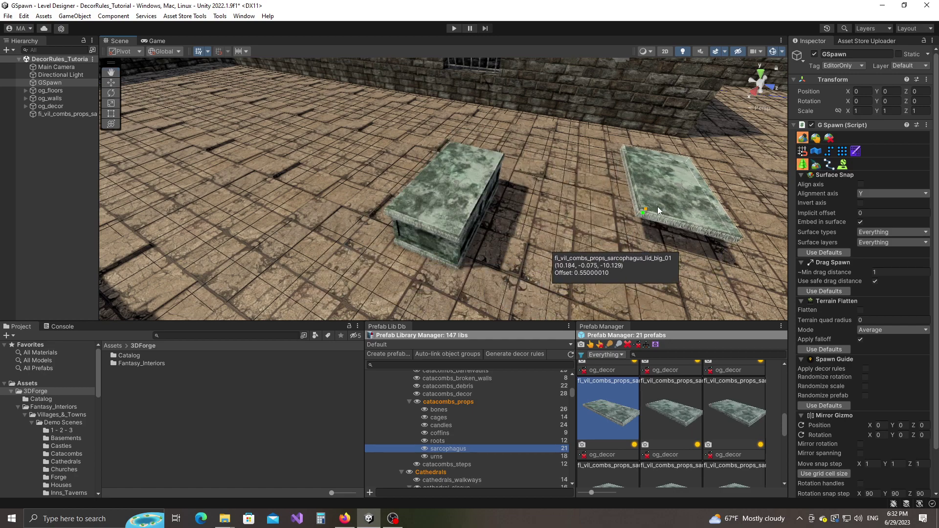
Step: Select the hand-placed lid in object selection mode and delete it from the sarcophagus
{"action": "left_click", "coordinate": [816, 138]}
{"action": "left_click", "coordinate": [457, 227]}
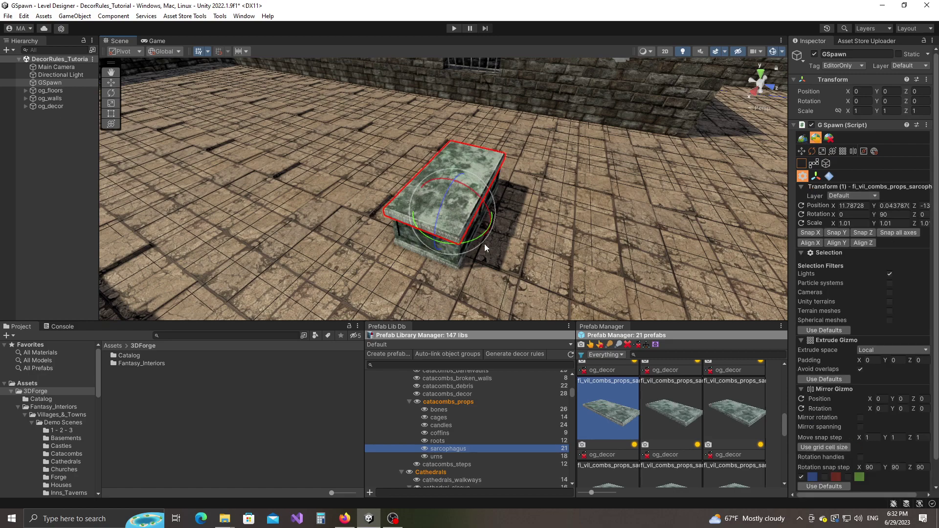
{"action": "left_click_drag", "start_coordinate": [485, 209], "coordinate": [533, 236]}
{"action": "key", "text": "Delete"}
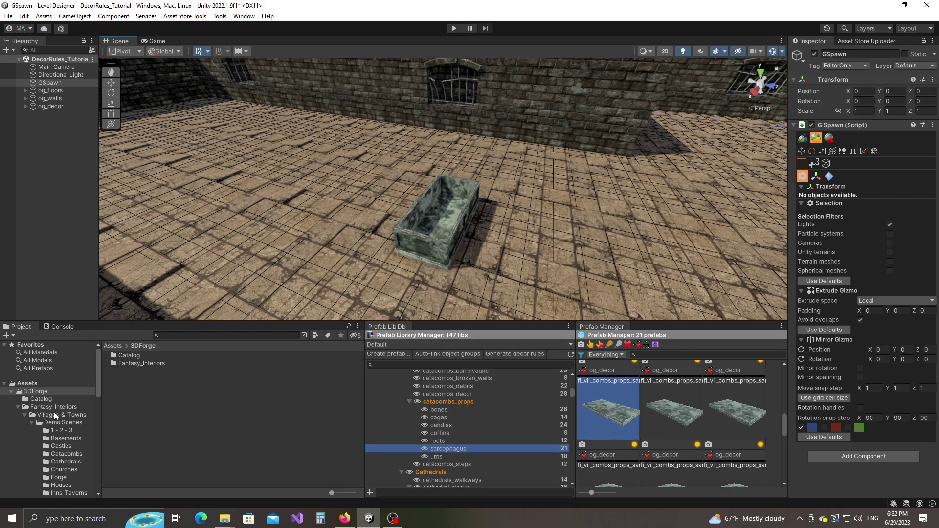
Step: Open The Crypt - TopDown scene from the Catacombs demo scenes, saving the changes to the current scene
{"action": "left_click", "coordinate": [60, 462]}
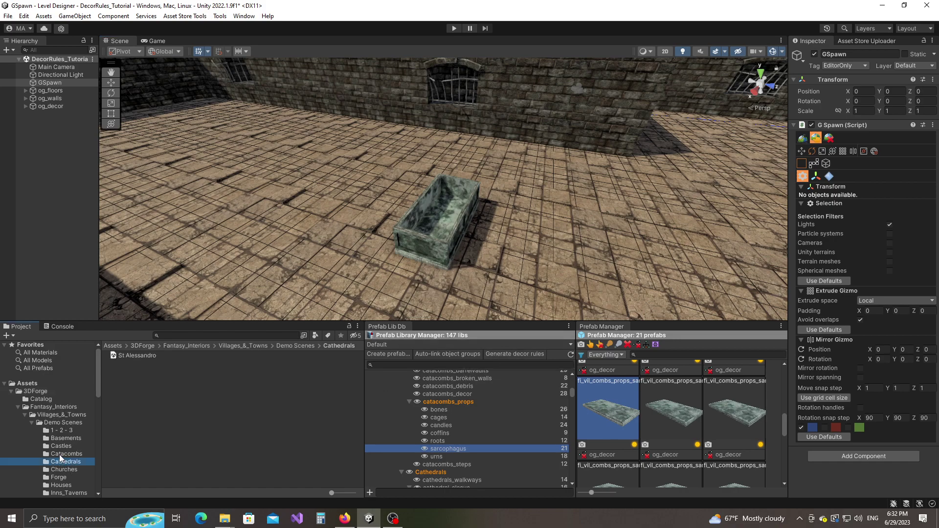
{"action": "left_click", "coordinate": [61, 454]}
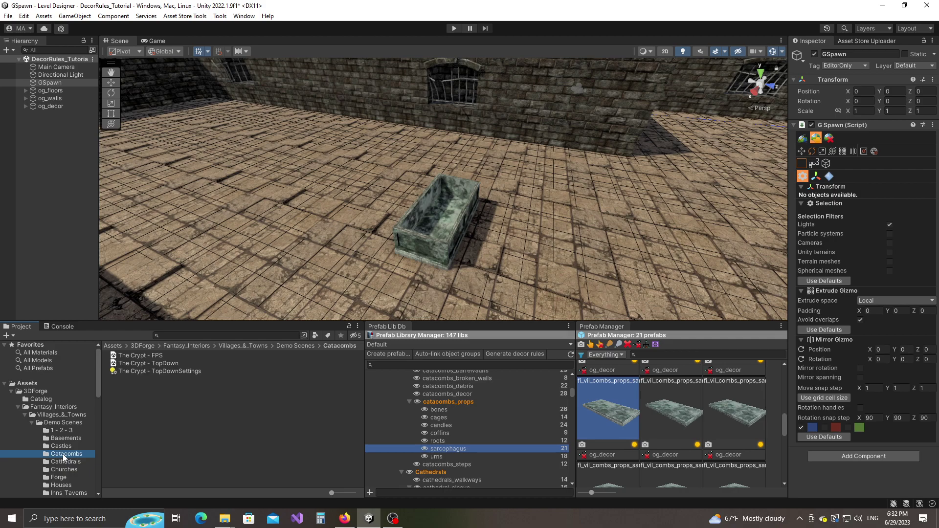
{"action": "double_click", "coordinate": [137, 365]}
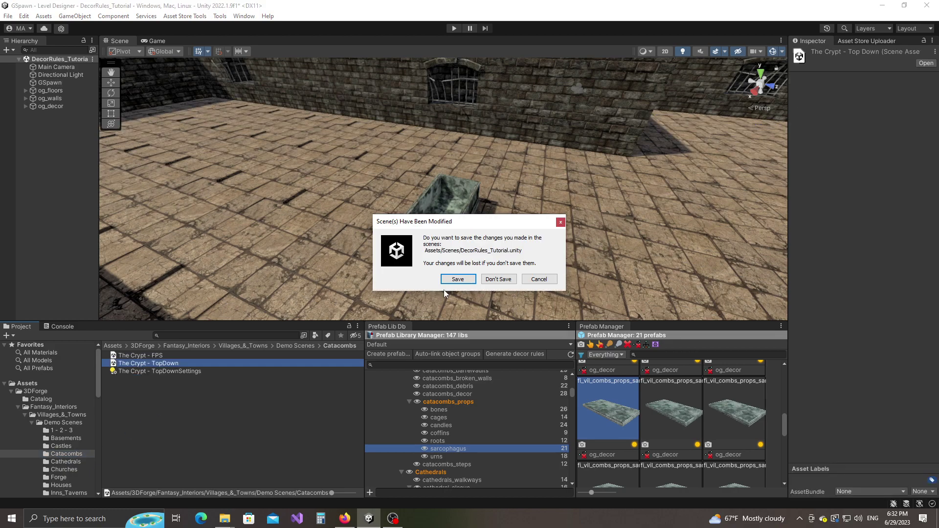
{"action": "left_click", "coordinate": [460, 281]}
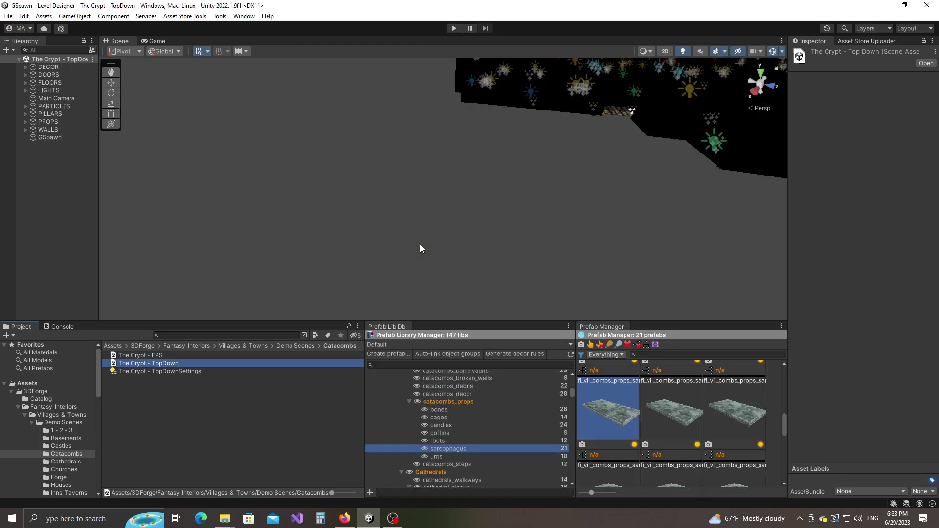
Step: Look over the props arranged in the crypt and generate decor rules from this scene
{"action": "left_click_drag", "start_coordinate": [560, 217], "coordinate": [482, 243], "text": "alt"}
{"action": "scroll", "coordinate": [500, 236], "scroll_direction": "up", "scroll_amount": 10}
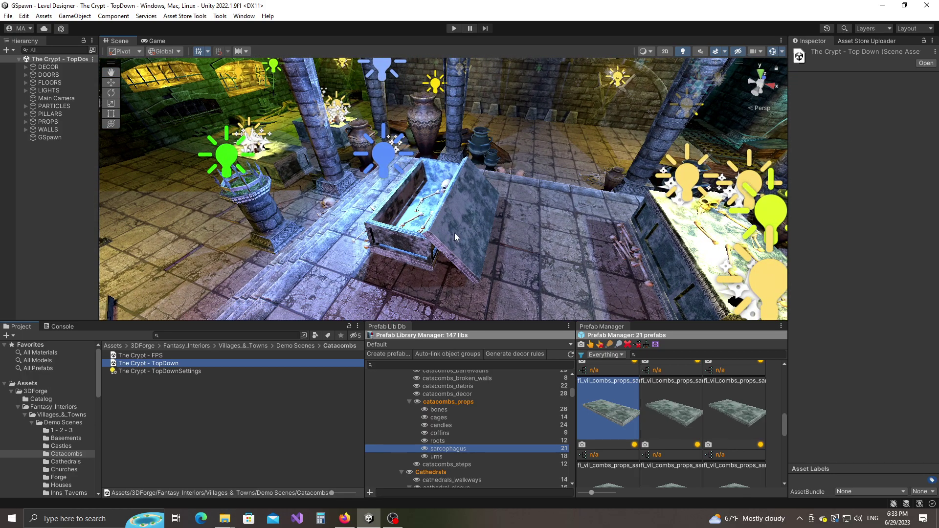
{"action": "right_click_drag", "start_coordinate": [519, 225], "coordinate": [513, 225]}
{"action": "left_click_drag", "start_coordinate": [563, 236], "coordinate": [302, 220], "text": "alt"}
{"action": "right_click_drag", "start_coordinate": [302, 228], "coordinate": [452, 170]}
{"action": "key", "text": "s"}
{"action": "scroll", "coordinate": [452, 169], "scroll_direction": "up", "scroll_amount": 6}
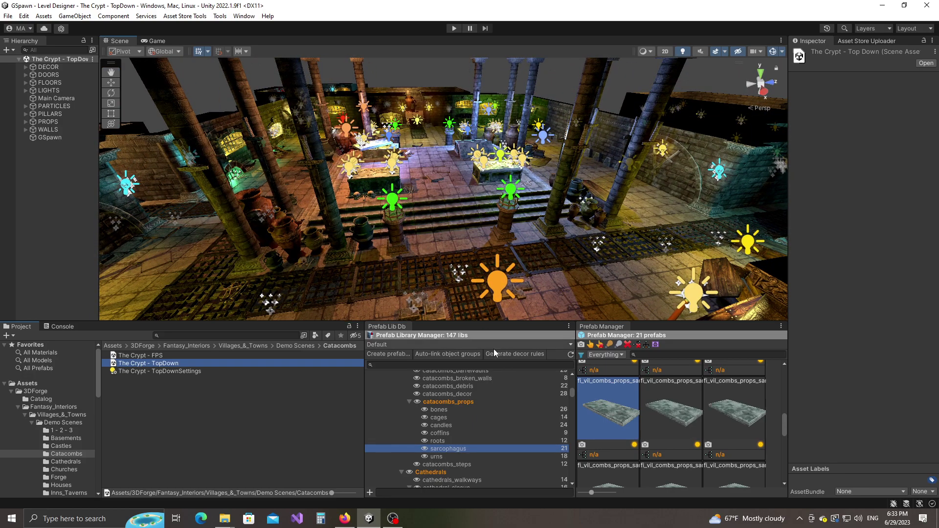
{"action": "left_click", "coordinate": [518, 356]}
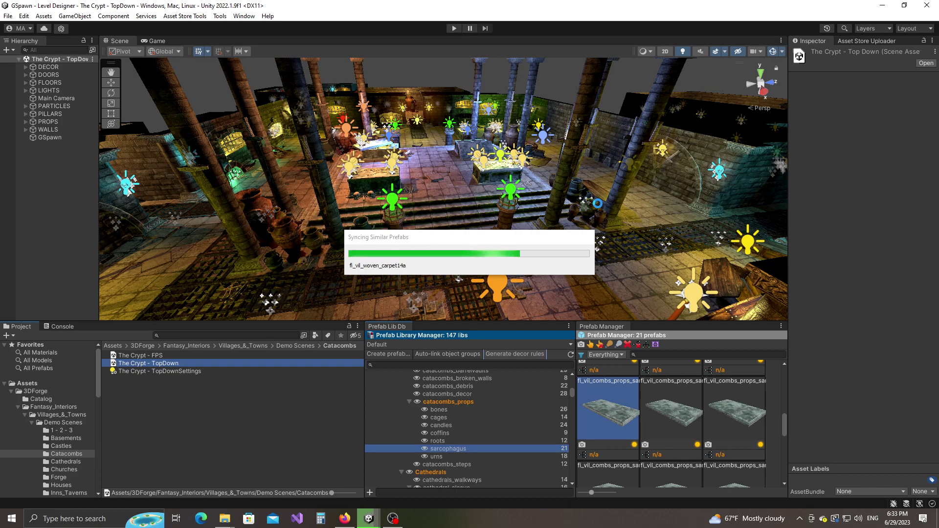
{"action": "scroll", "coordinate": [532, 233], "scroll_direction": "up", "scroll_amount": 2}
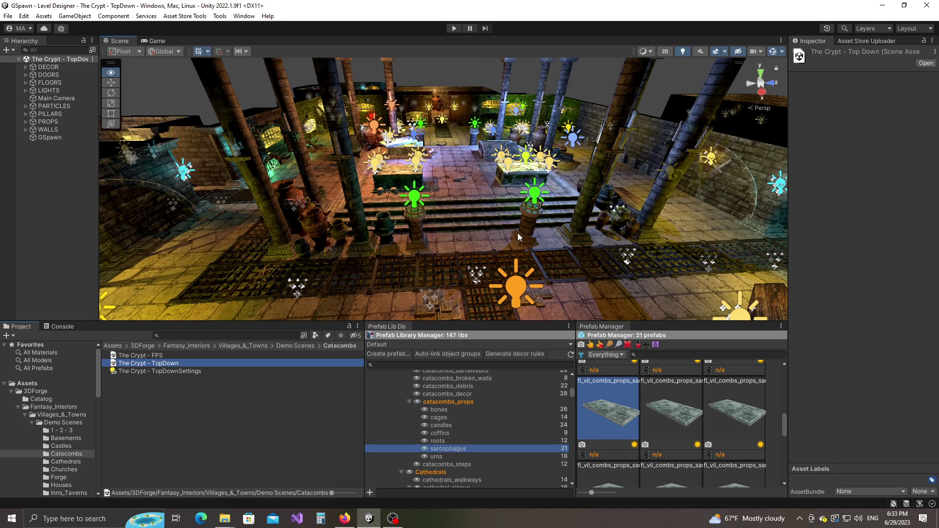
Step: Reopen the DecorRules_Tutorial scene from the project's Scenes folder and frame the open sarcophagus
{"action": "left_click", "coordinate": [11, 391]}
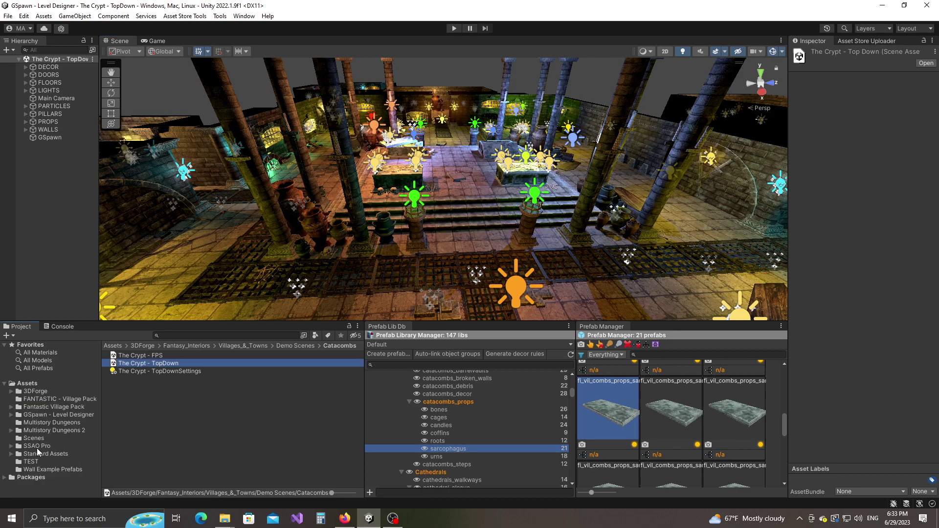
{"action": "left_click", "coordinate": [34, 438]}
{"action": "left_click", "coordinate": [145, 357]}
{"action": "double_click", "coordinate": [145, 356]}
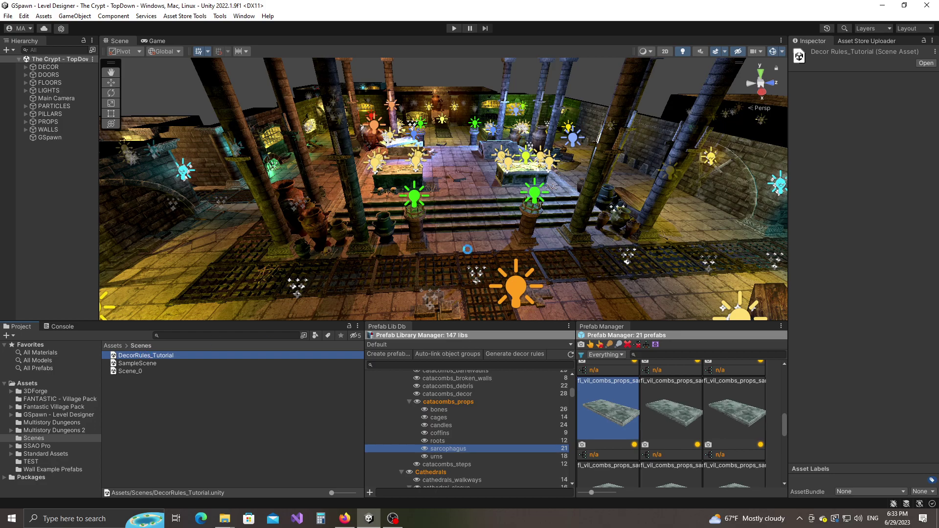
{"action": "right_click_drag", "start_coordinate": [537, 200], "coordinate": [427, 219]}
{"action": "key", "text": "w"}
{"action": "key", "text": "w"}
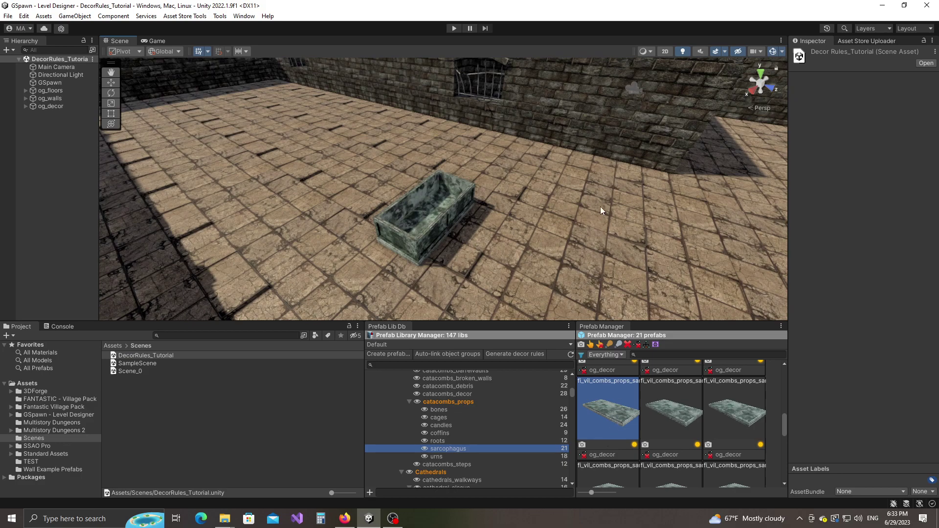
Step: Activate GSpawn's props spawning mode and enable Apply decor rules for the spawn guide
{"action": "key", "text": "alt+g"}
{"action": "left_click", "coordinate": [803, 139]}
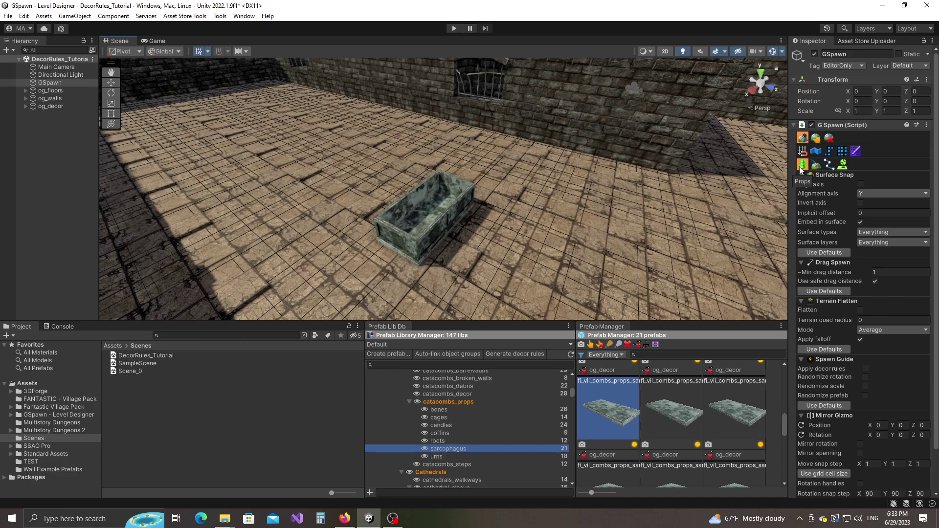
{"action": "mouse_move", "coordinate": [806, 372]}
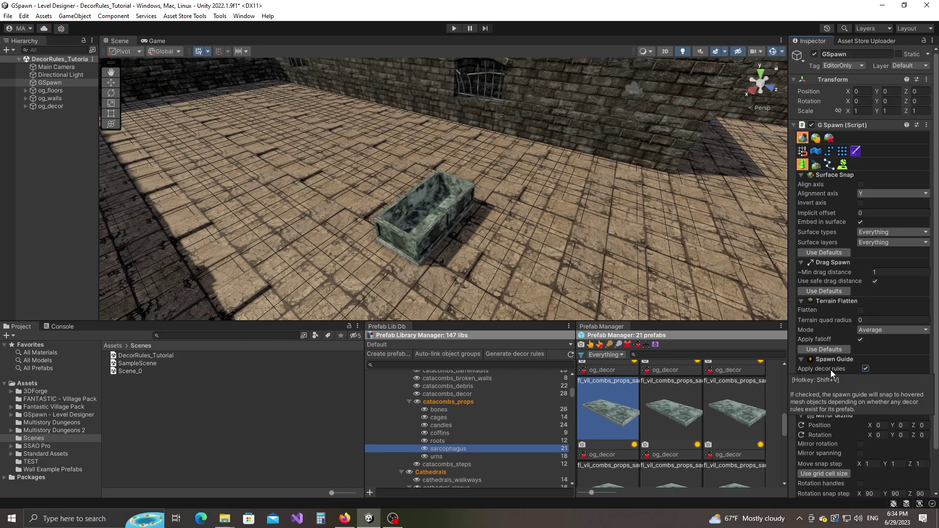
Step: Snap the fi_vil_combs_props_sarcophagus_lid_big_01 prefab to the sarcophagus, cycle through its decor rules, and place it askew on top
{"action": "key", "text": "s"}
{"action": "right_click_drag", "start_coordinate": [525, 247], "coordinate": [554, 237]}
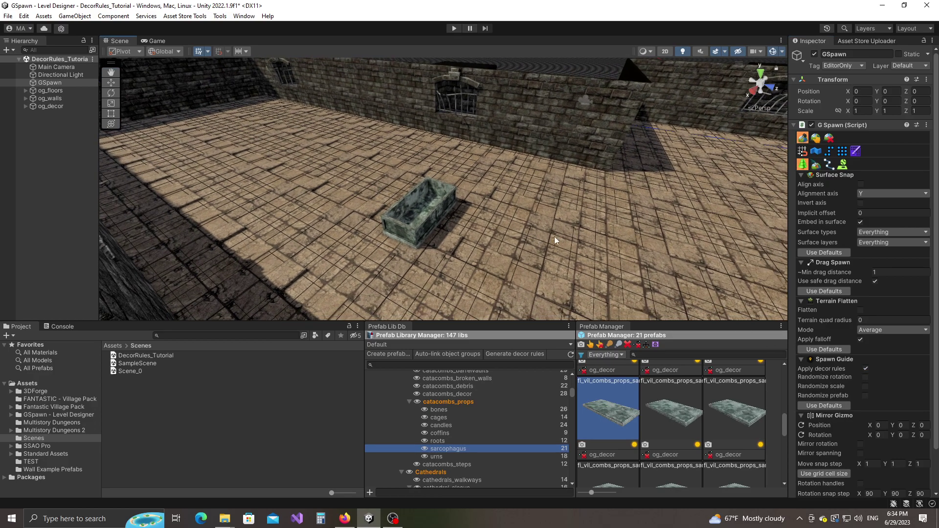
{"action": "scroll", "coordinate": [555, 240], "scroll_direction": "up", "scroll_amount": 3}
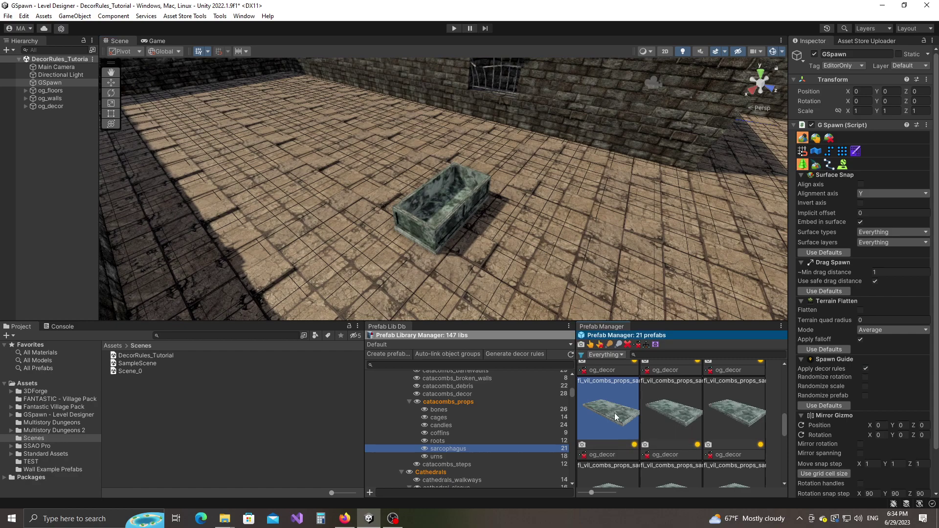
{"action": "left_click", "coordinate": [615, 417]}
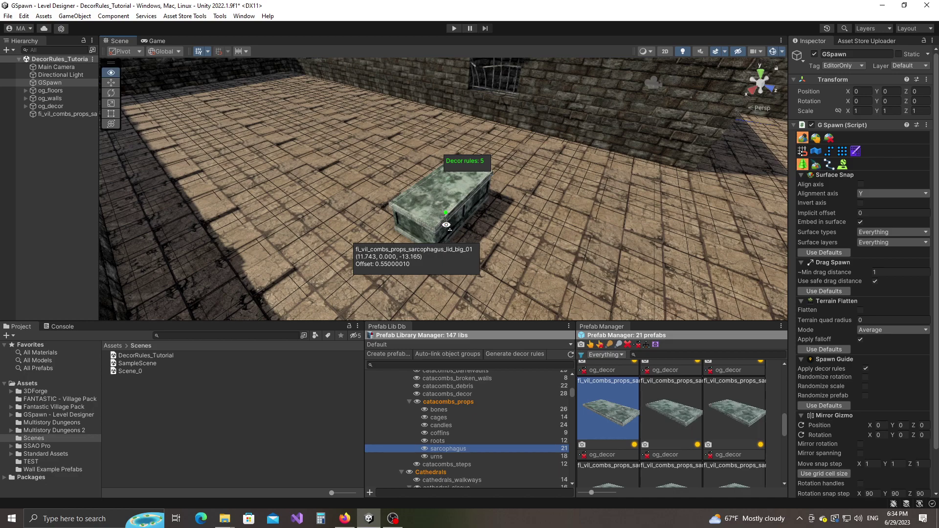
{"action": "left_click_drag", "start_coordinate": [446, 225], "coordinate": [441, 222], "text": "alt"}
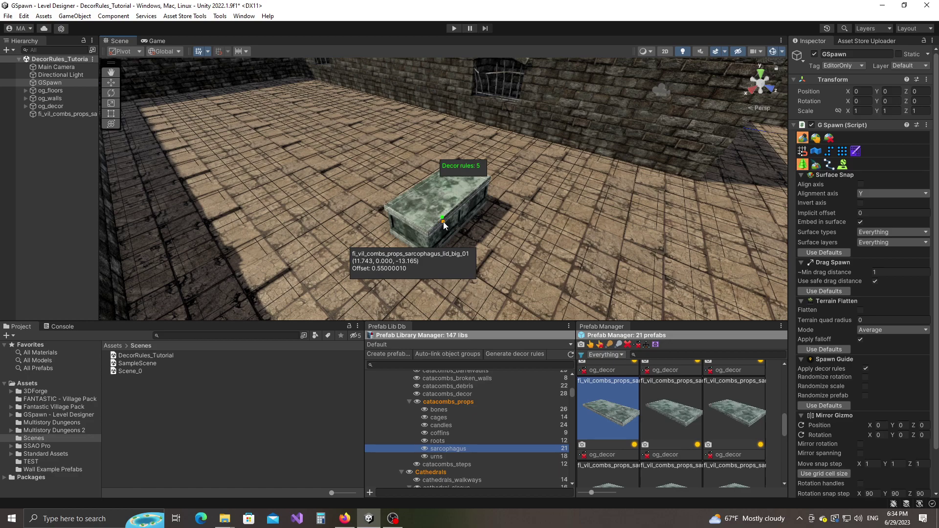
{"action": "key", "text": "alt"}
{"action": "scroll", "coordinate": [443, 223], "scroll_direction": "down", "scroll_amount": 1, "text": "alt"}
{"action": "scroll", "coordinate": [444, 225], "scroll_direction": "down", "scroll_amount": 3, "text": "alt"}
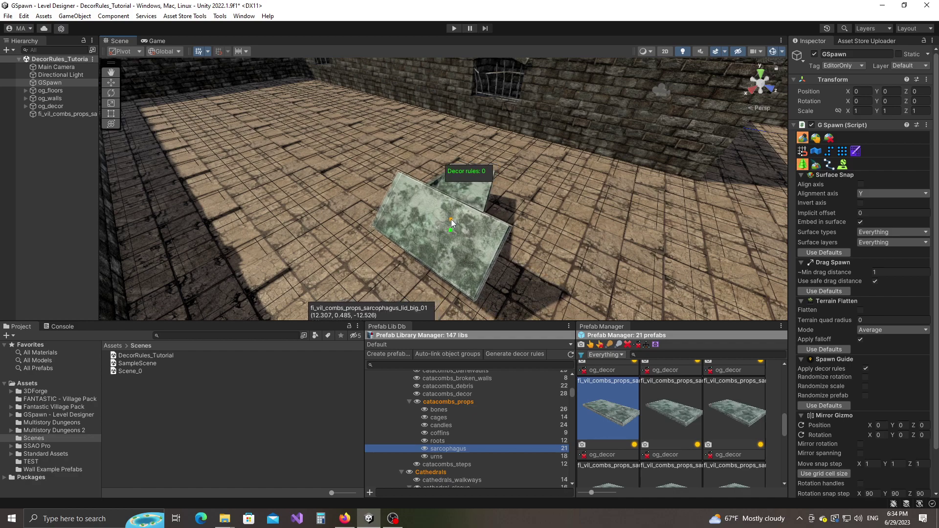
Step: Place two fi_vil_combs_props_sarcophagus_big_01b sarcophagi on the floor beside the one with the lid
{"action": "right_click_drag", "start_coordinate": [424, 232], "coordinate": [473, 246]}
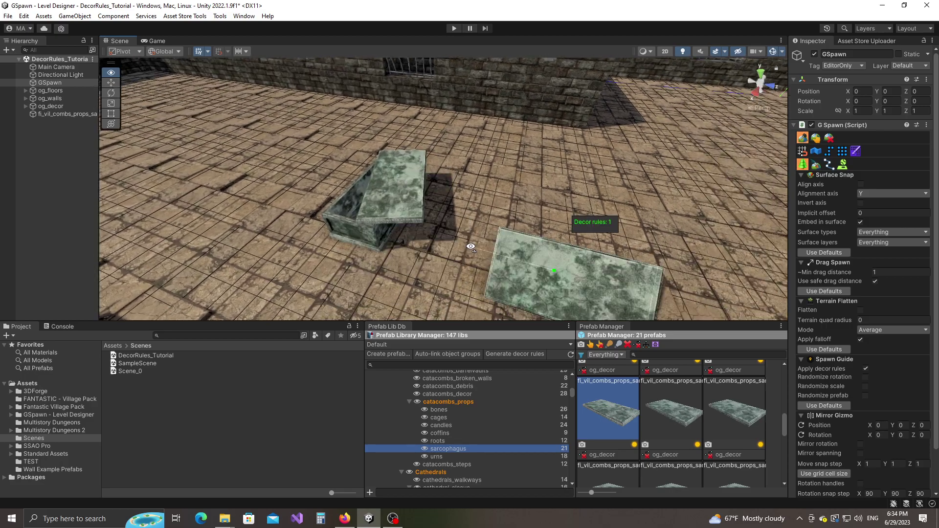
{"action": "scroll", "coordinate": [624, 426], "scroll_direction": "down", "scroll_amount": 4}
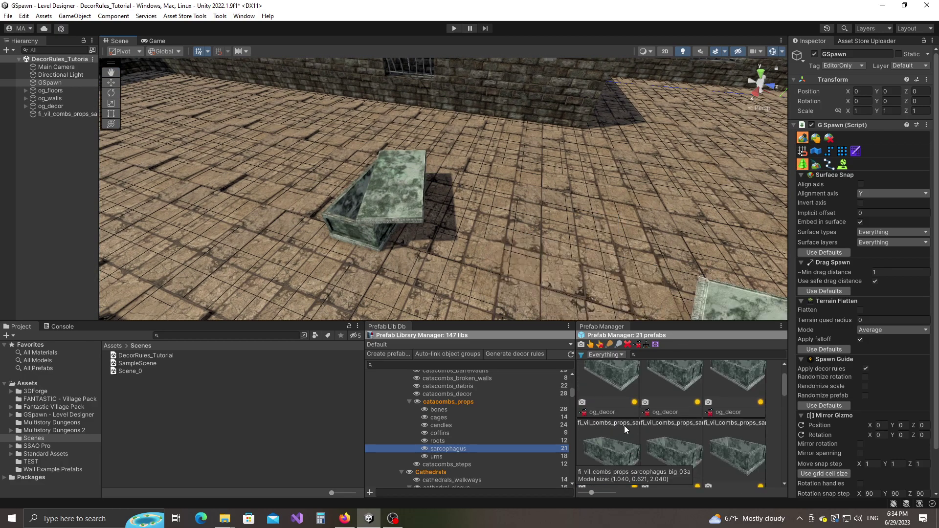
{"action": "left_click", "coordinate": [674, 398]}
{"action": "right_click_drag", "start_coordinate": [577, 222], "coordinate": [453, 204]}
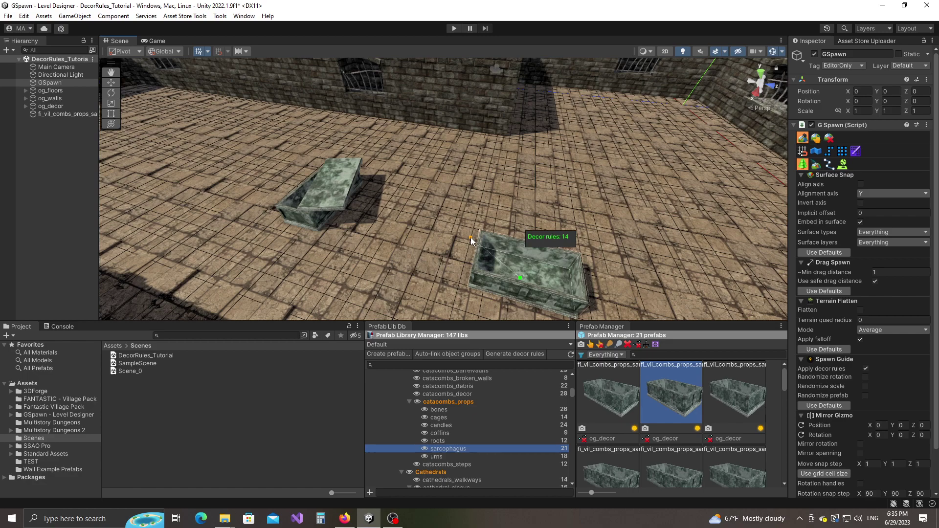
{"action": "key", "text": "d"}
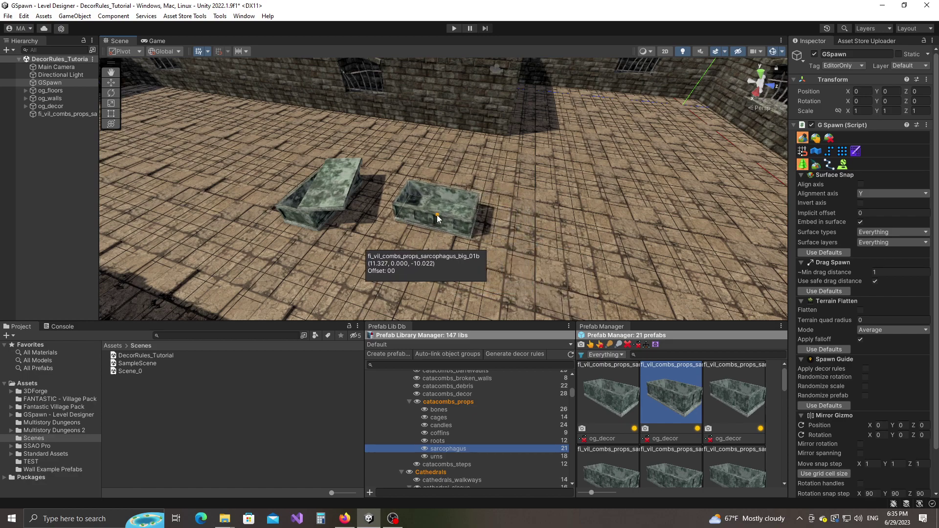
{"action": "left_click", "coordinate": [427, 210]}
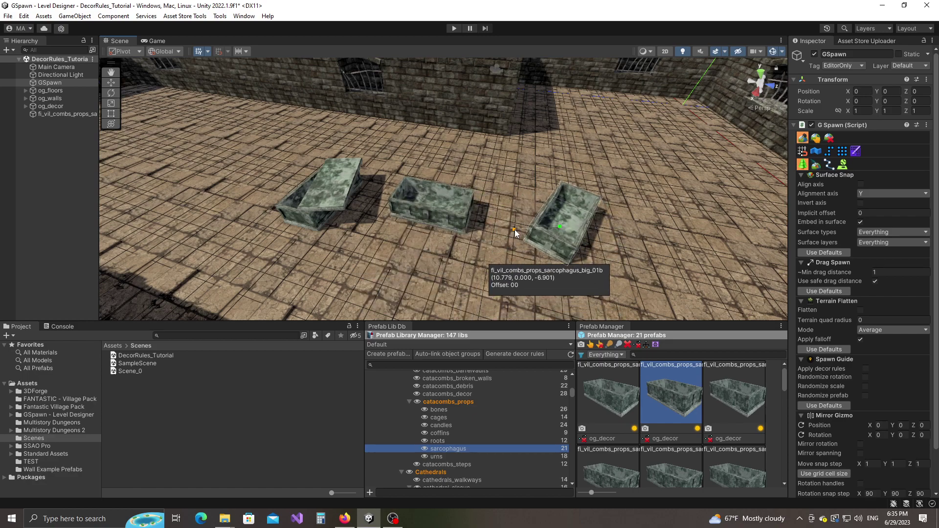
{"action": "left_click", "coordinate": [518, 230]}
Step: Place a fi_vil_combs_props_sarcophagus_big_02b sarcophagus on the open floor behind the other sarcophagi
{"action": "left_click", "coordinate": [671, 473]}
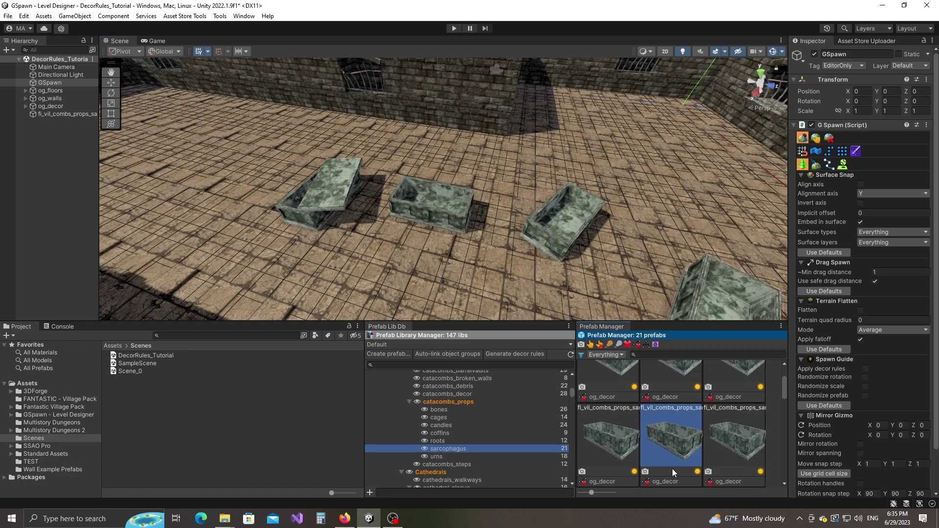
{"action": "left_click_drag", "start_coordinate": [631, 237], "coordinate": [598, 233], "text": "alt"}
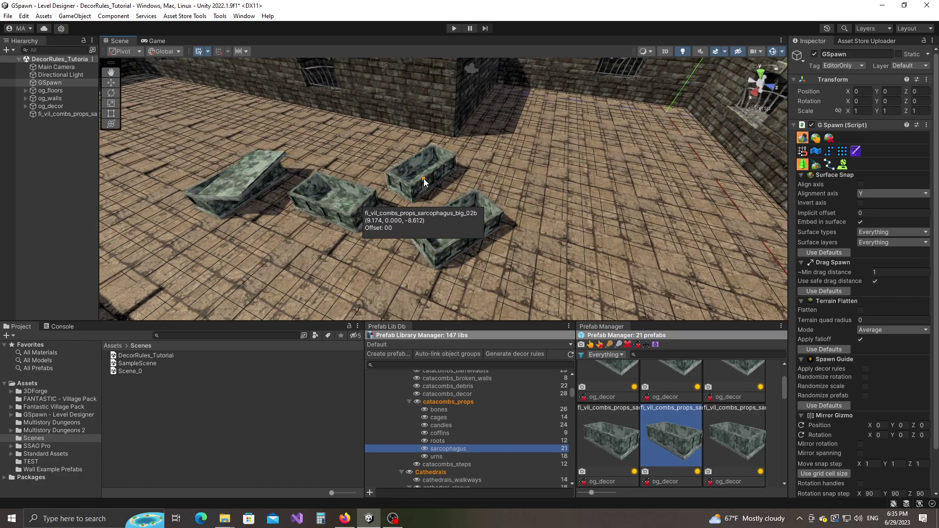
{"action": "left_click", "coordinate": [421, 170]}
{"action": "middle_click_drag", "start_coordinate": [422, 245], "coordinate": [526, 249]}
Step: Enable Apply decor rules for the fi_vil_combs_props_sarcophagus_lid_big_01 prefab and snap lids to the middle and rear sarcophagi
{"action": "scroll", "coordinate": [670, 415], "scroll_direction": "down", "scroll_amount": 4}
{"action": "scroll", "coordinate": [653, 416], "scroll_direction": "down", "scroll_amount": 1}
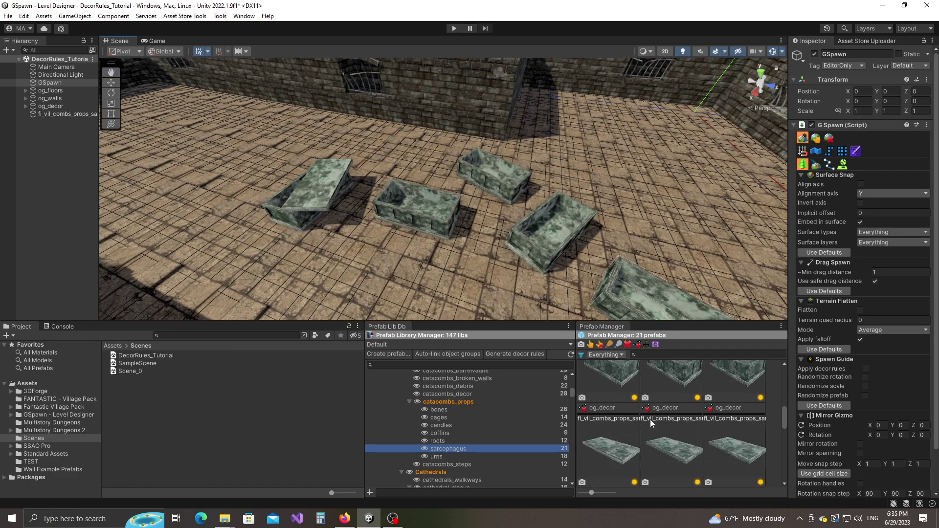
{"action": "left_click", "coordinate": [615, 404]}
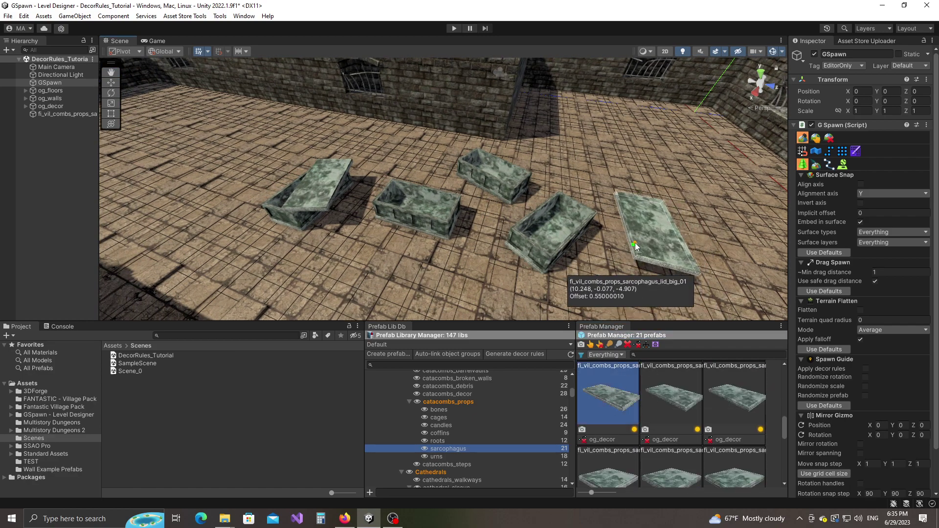
{"action": "key", "text": "d"}
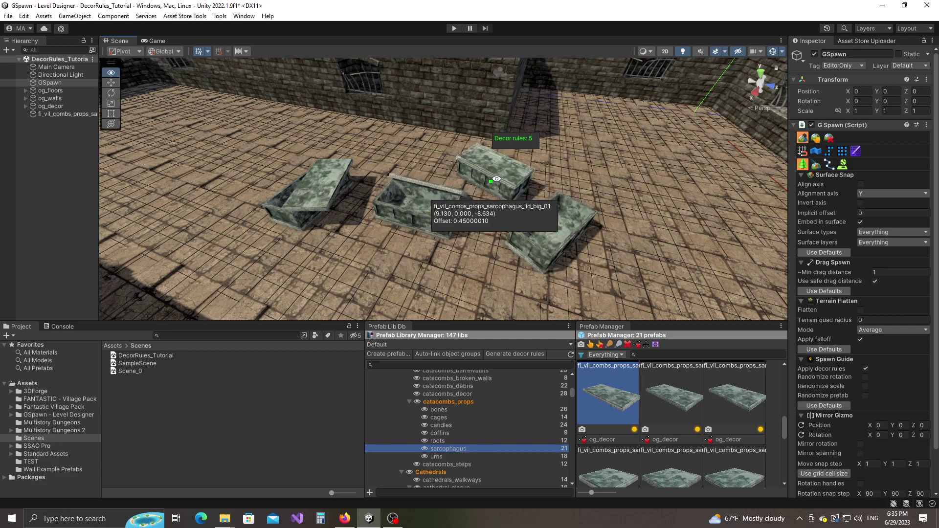
{"action": "left_click", "coordinate": [497, 179]}
Step: Cycle the lid's decor rules and place another lid leaning against the side of the remaining open sarcophagus
{"action": "scroll", "coordinate": [564, 230], "scroll_direction": "down", "scroll_amount": 2, "text": "alt"}
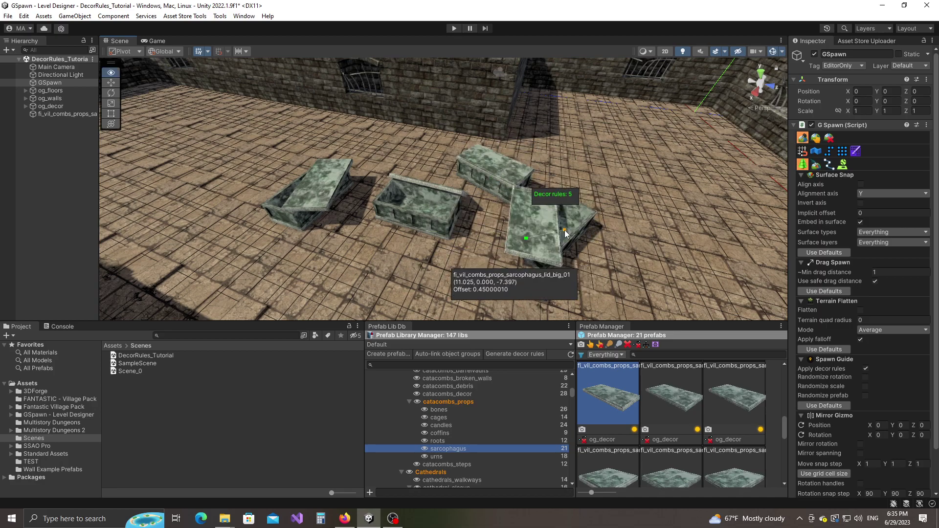
{"action": "left_click", "coordinate": [565, 231]}
{"action": "right_click_drag", "start_coordinate": [645, 163], "coordinate": [572, 187]}
{"action": "left_click_drag", "start_coordinate": [571, 188], "coordinate": [537, 206], "text": "alt"}
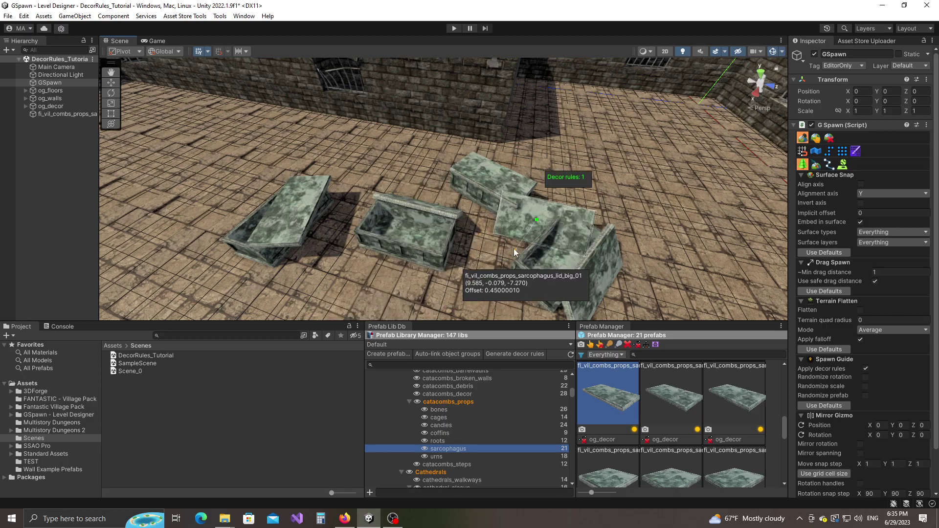
{"action": "left_click_drag", "start_coordinate": [501, 248], "coordinate": [518, 239], "text": "alt"}
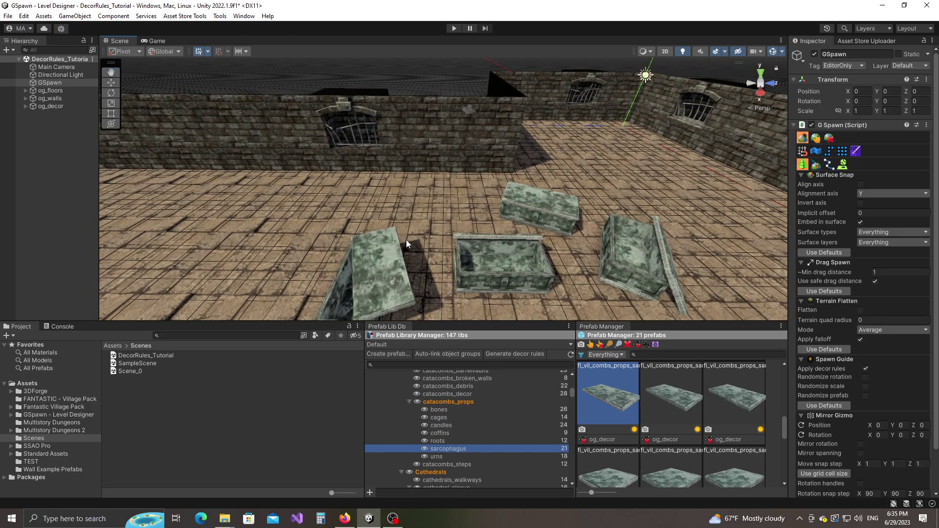
Step: Snap the fi_vil_combs_wall_broken_left02 prefab from the catacombs_broken_walls library to the long wall between the two barred windows
{"action": "right_click_drag", "start_coordinate": [405, 239], "coordinate": [459, 221]}
{"action": "key", "text": "w"}
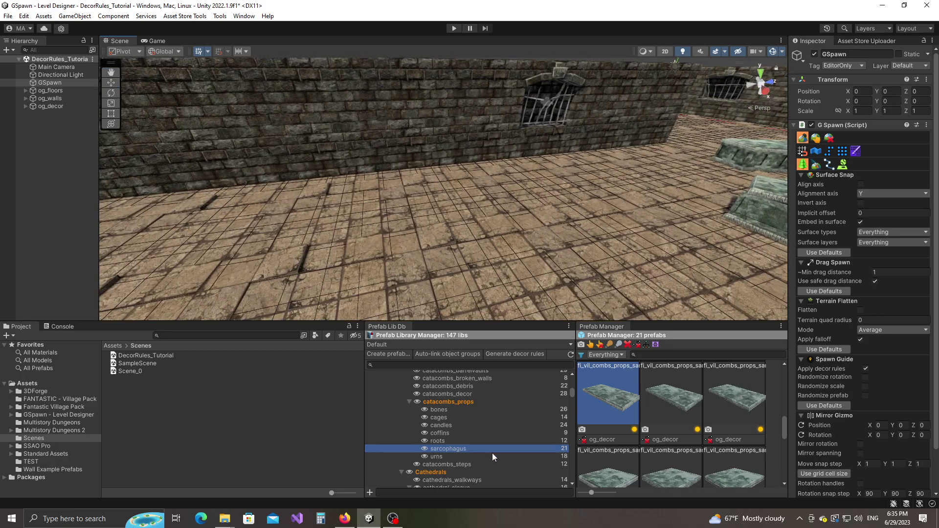
{"action": "left_click", "coordinate": [459, 394]}
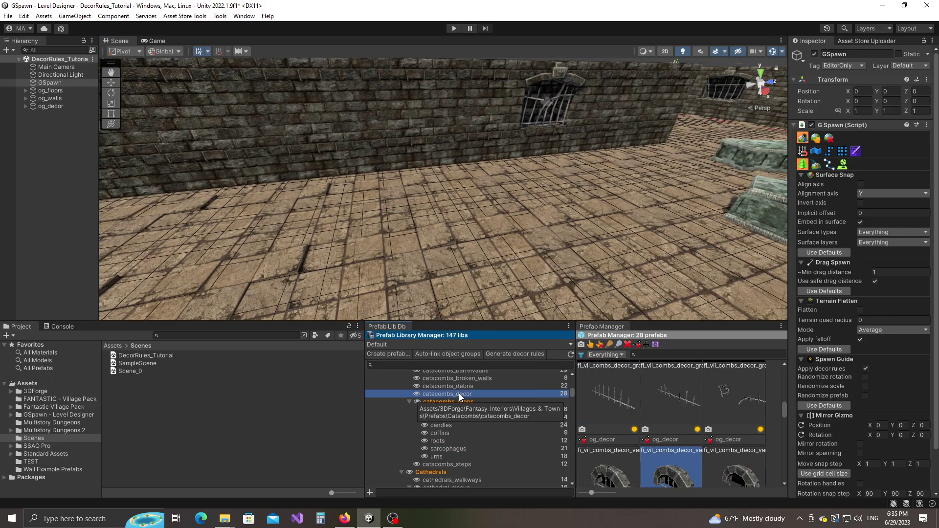
{"action": "scroll", "coordinate": [486, 401], "scroll_direction": "up", "scroll_amount": 2}
{"action": "left_click", "coordinate": [470, 405]}
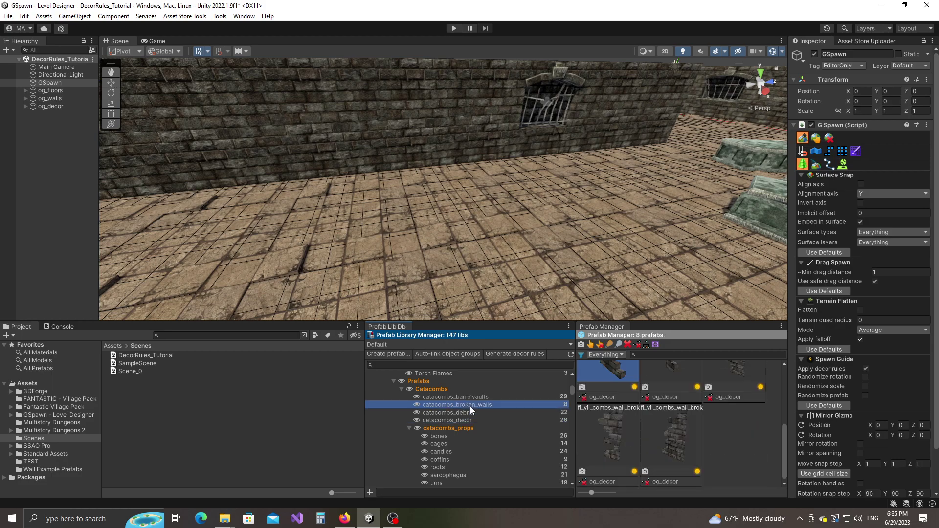
{"action": "scroll", "coordinate": [644, 426], "scroll_direction": "down", "scroll_amount": 2}
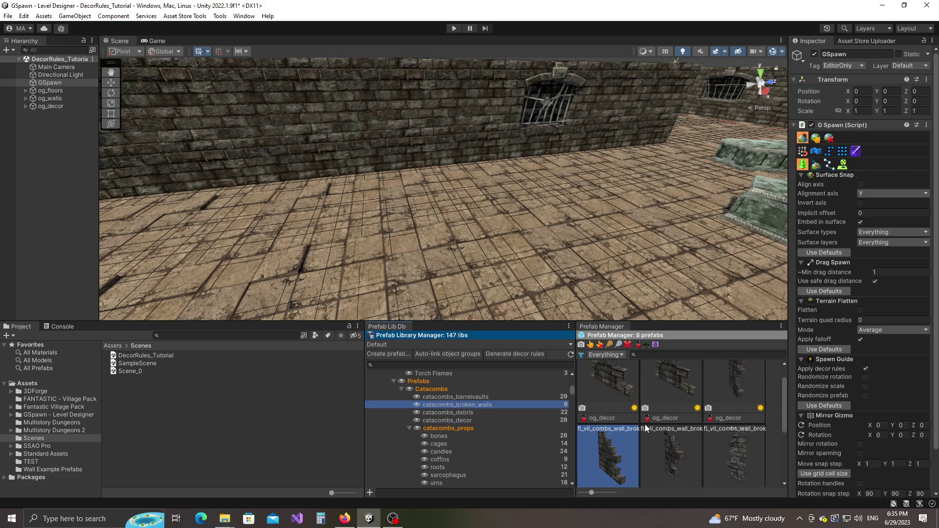
{"action": "left_click", "coordinate": [608, 436]}
{"action": "key", "text": "s"}
{"action": "right_click_drag", "start_coordinate": [497, 245], "coordinate": [445, 244]}
{"action": "left_click_drag", "start_coordinate": [444, 246], "coordinate": [449, 257], "text": "alt"}
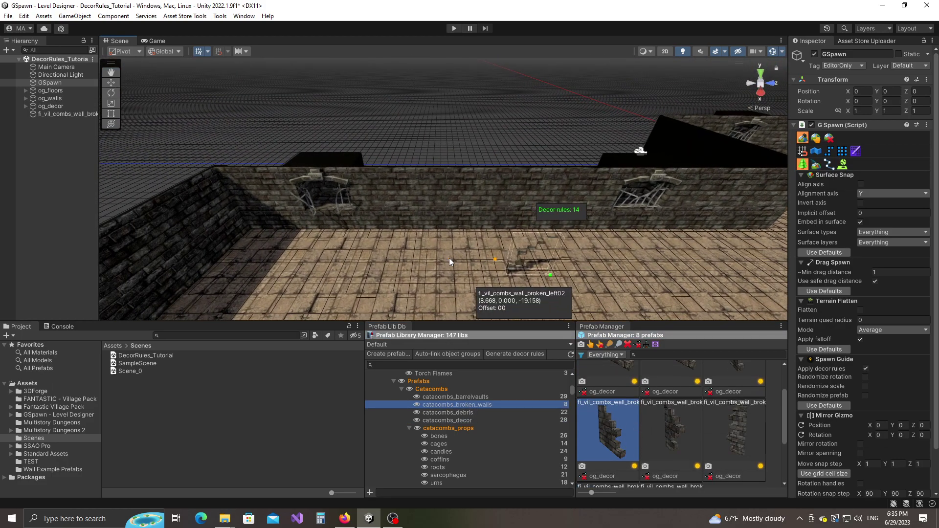
{"action": "left_click", "coordinate": [428, 215]}
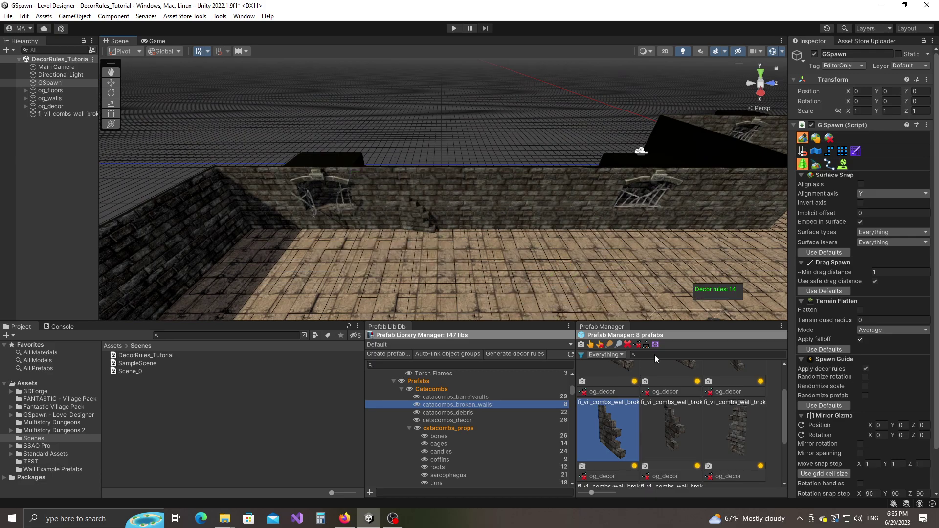
Step: Snap fi_vil_combs_wall_broken_right01 pieces to the walls, and pick fi_vil_combs_wall_broken_left03 for previewing
{"action": "left_click", "coordinate": [731, 431]}
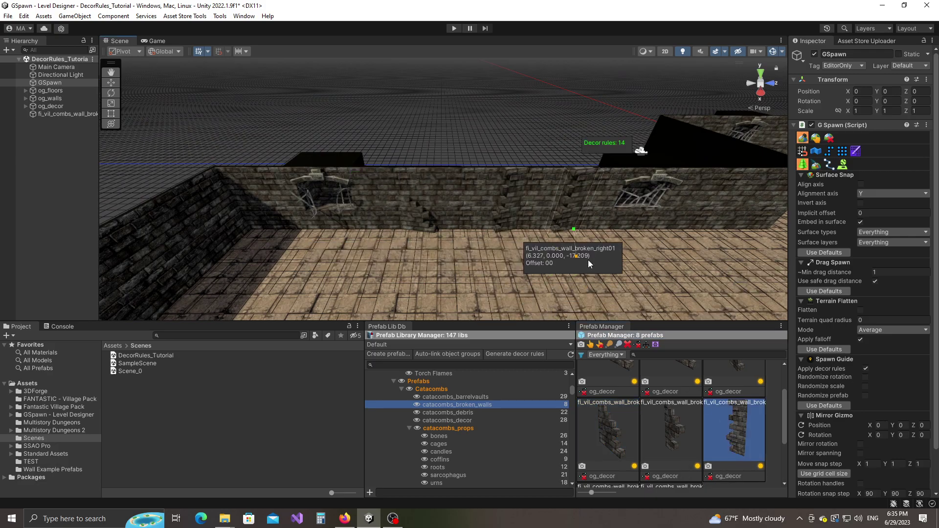
{"action": "left_click_drag", "start_coordinate": [662, 265], "coordinate": [365, 182], "text": "alt"}
{"action": "left_click", "coordinate": [425, 166]}
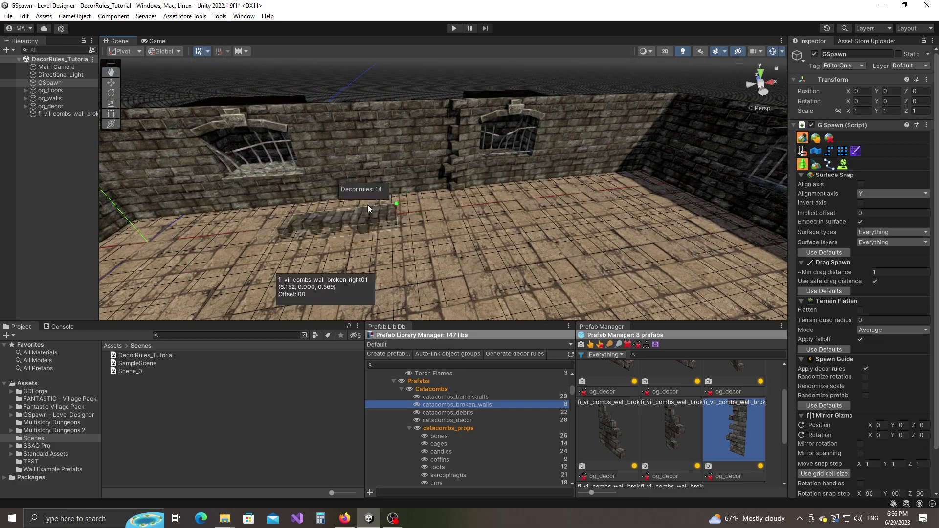
{"action": "left_click", "coordinate": [668, 439]}
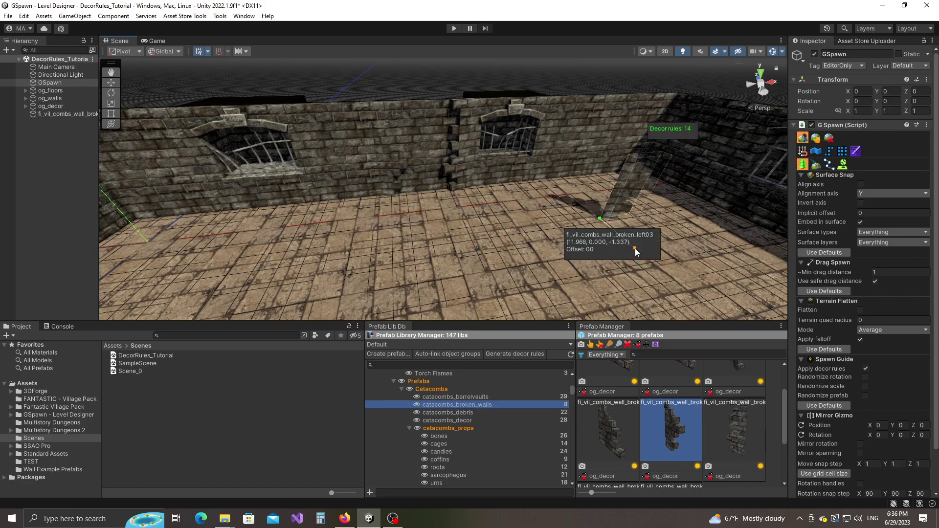
{"action": "left_click_drag", "start_coordinate": [619, 261], "coordinate": [545, 246], "text": "alt"}
Step: Snap fi_vil_combs_decor_vent01_basic vents from the catacombs_decor library to the base of the walls around the room corner
{"action": "left_click", "coordinate": [462, 420]}
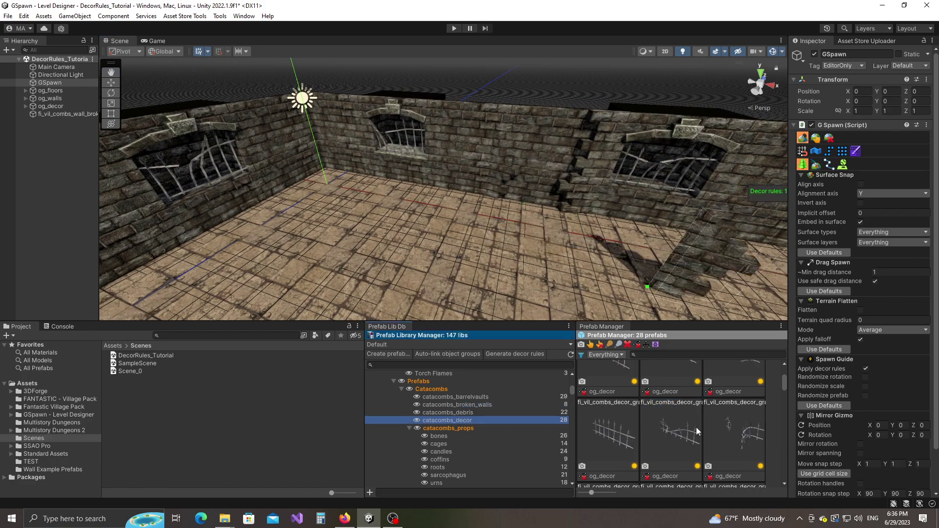
{"action": "scroll", "coordinate": [696, 428], "scroll_direction": "up", "scroll_amount": 2}
{"action": "scroll", "coordinate": [697, 431], "scroll_direction": "down", "scroll_amount": 2}
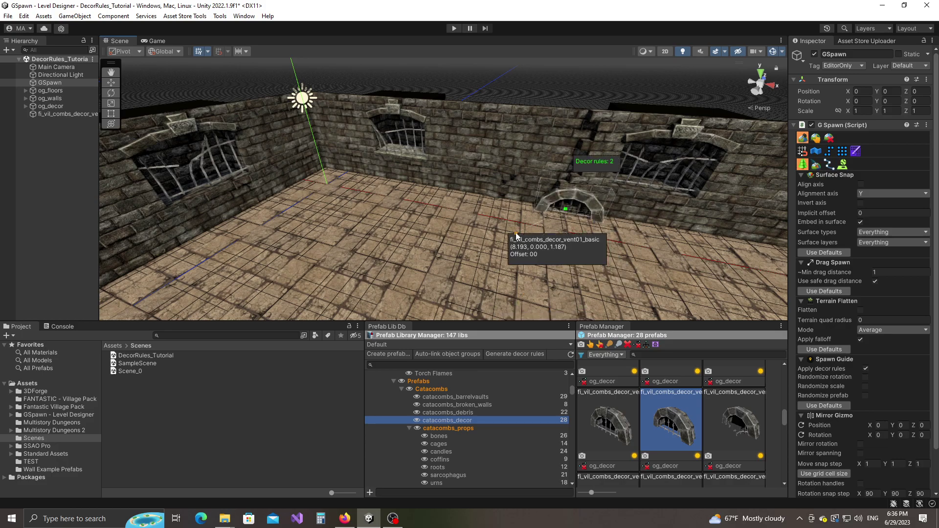
{"action": "left_click_drag", "start_coordinate": [403, 175], "coordinate": [440, 230], "text": "alt"}
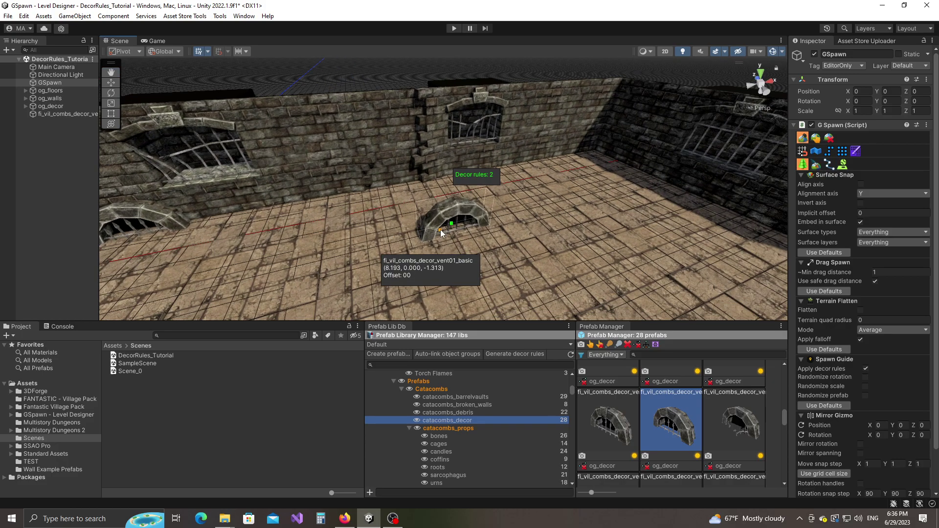
{"action": "left_click_drag", "start_coordinate": [614, 254], "coordinate": [440, 268], "text": "alt"}
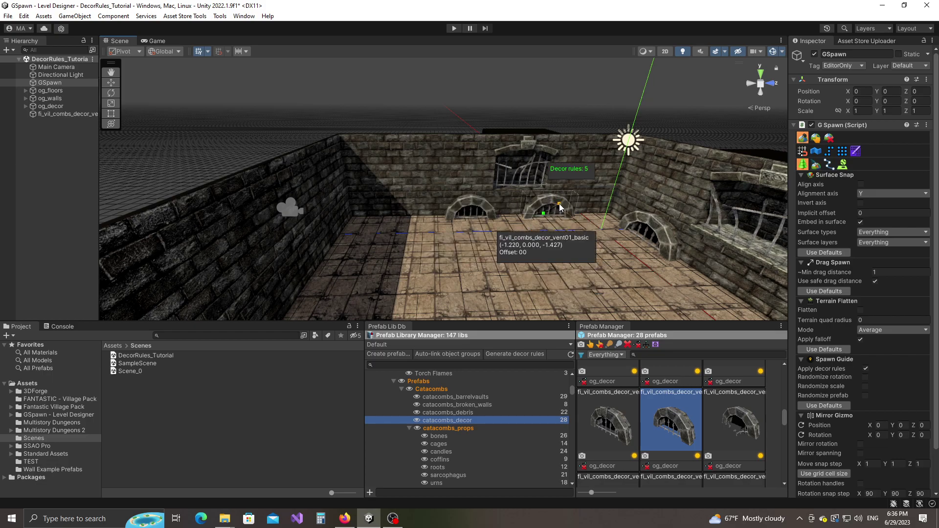
Step: Add more fi_vil_combs_decor_vent01_basic vents in a row along the base of the wall at the room's far end
{"action": "left_click_drag", "start_coordinate": [562, 205], "coordinate": [390, 211], "text": "alt"}
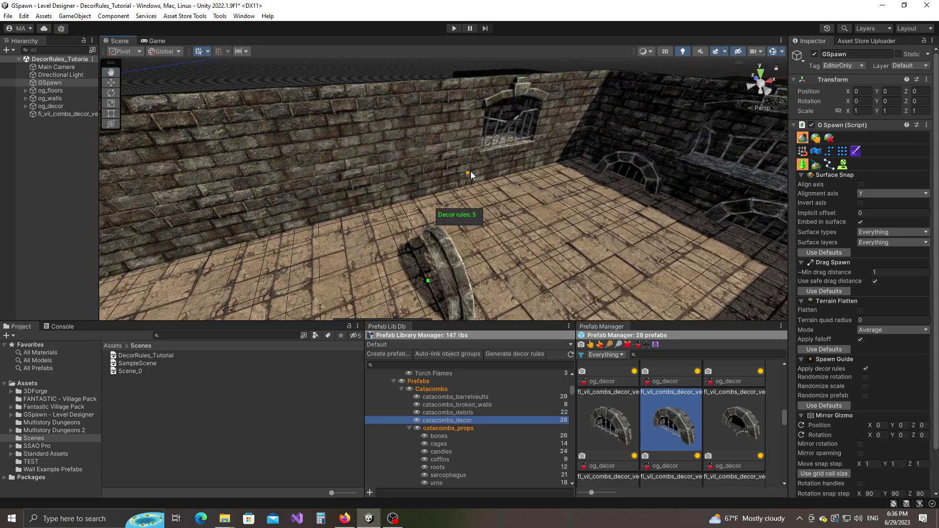
{"action": "left_click_drag", "start_coordinate": [491, 166], "coordinate": [513, 188], "text": "alt"}
{"action": "left_click", "coordinate": [512, 184]}
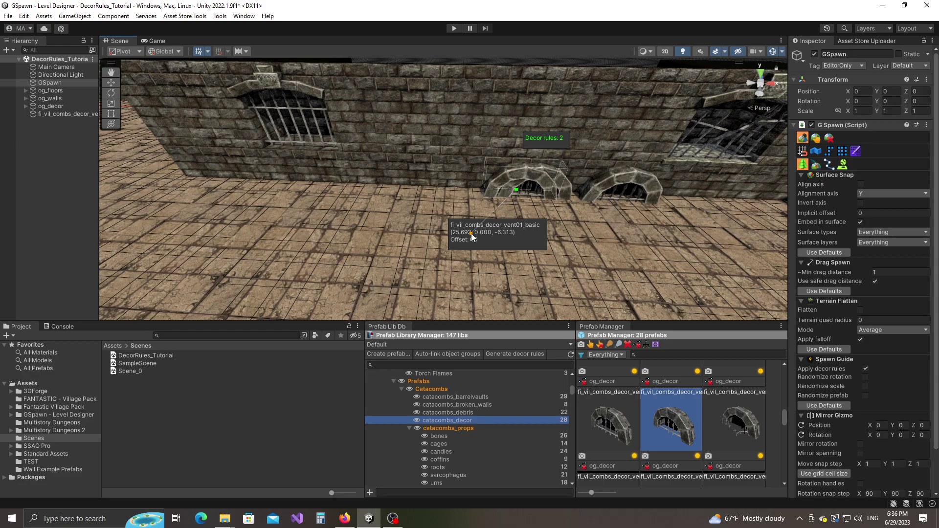
{"action": "left_click", "coordinate": [318, 181]}
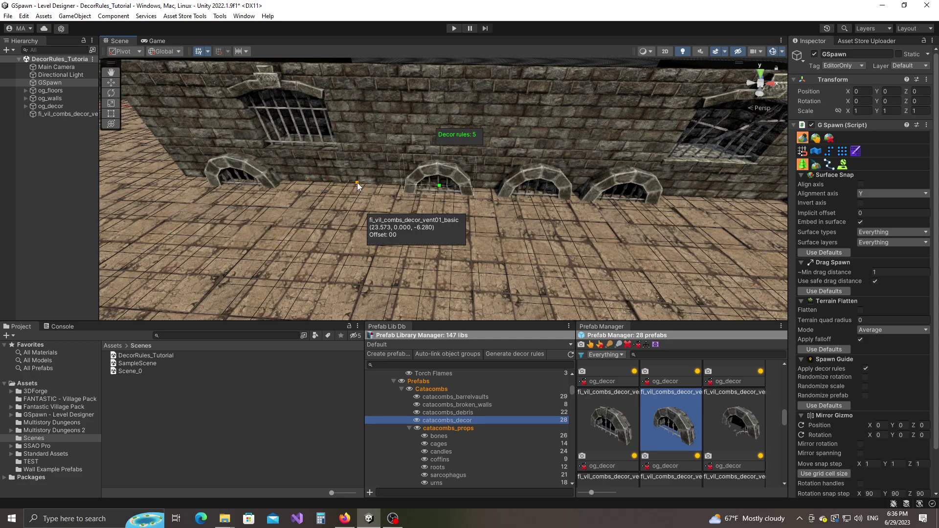
{"action": "left_click", "coordinate": [406, 189]}
Step: Switch GSpawn to object selection mode and select the fi_vil_cath_wall_14 corner wall near the sarcophagi
{"action": "right_click_drag", "start_coordinate": [670, 213], "coordinate": [352, 264]}
{"action": "key", "text": "w"}
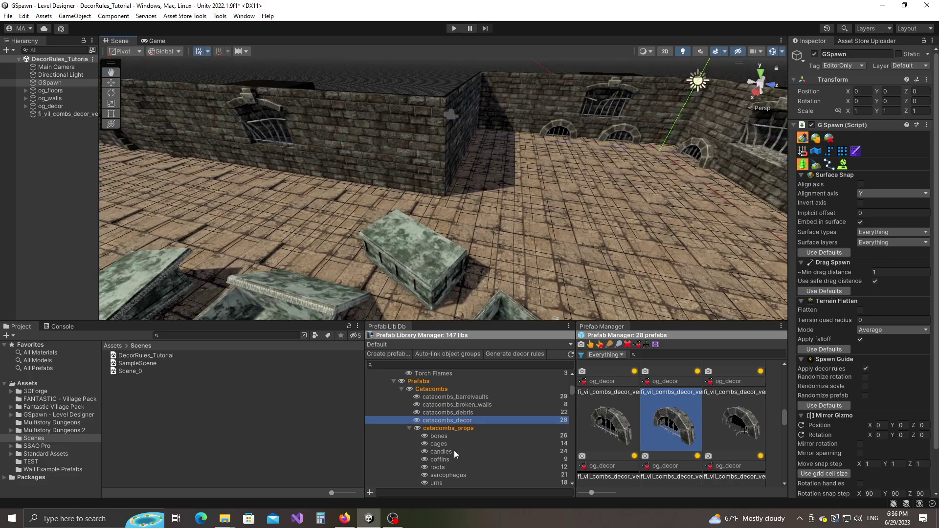
{"action": "left_click_drag", "start_coordinate": [581, 225], "coordinate": [507, 169], "text": "alt"}
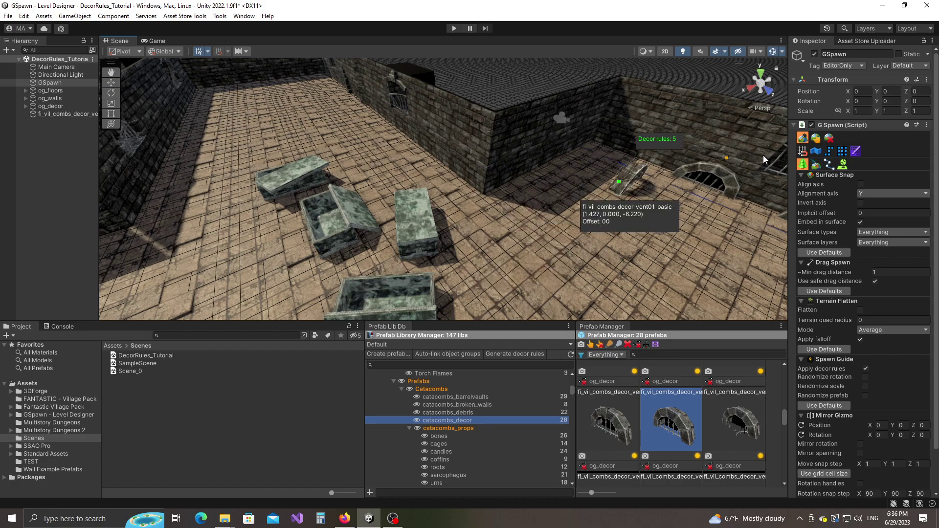
{"action": "left_click", "coordinate": [815, 139]}
{"action": "left_click", "coordinate": [488, 151]}
{"action": "key", "text": "f"}
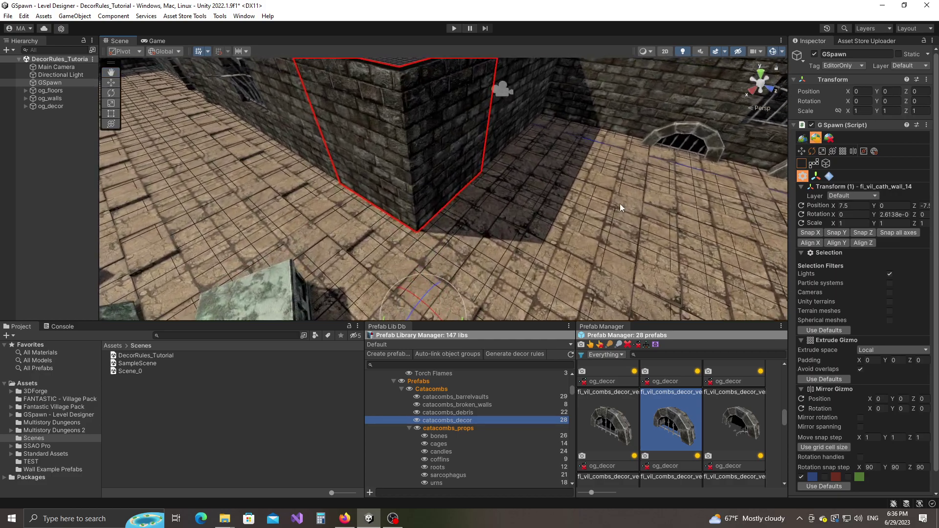
{"action": "key", "text": "s"}
{"action": "right_click_drag", "start_coordinate": [591, 250], "coordinate": [530, 248]}
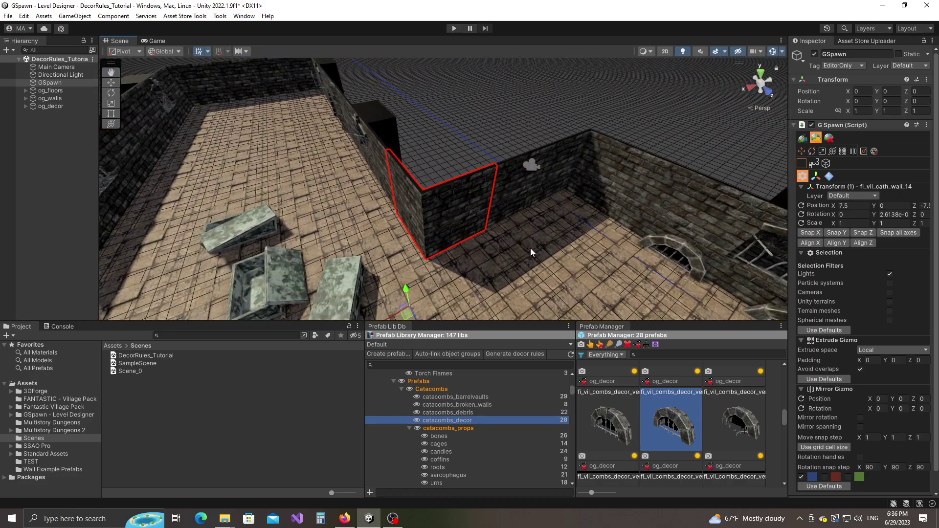
Step: Select the fi_vil_cath_wall_01 straight wall and the adjoining corner wall in turn to compare the two pieces
{"action": "left_click", "coordinate": [510, 201]}
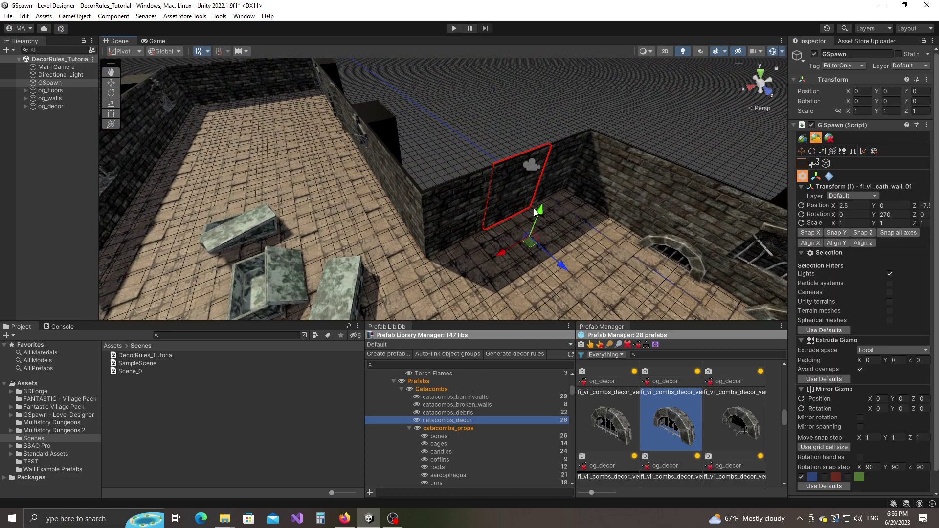
{"action": "right_click_drag", "start_coordinate": [548, 209], "coordinate": [527, 213]}
{"action": "middle_click_drag", "start_coordinate": [527, 212], "coordinate": [506, 220]}
{"action": "left_click_drag", "start_coordinate": [505, 220], "coordinate": [468, 251], "text": "alt"}
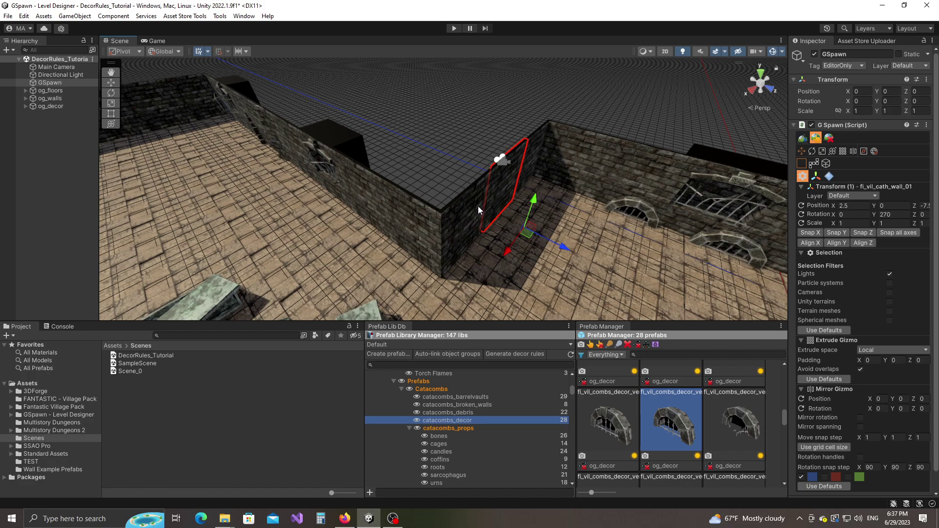
{"action": "left_click", "coordinate": [458, 223]}
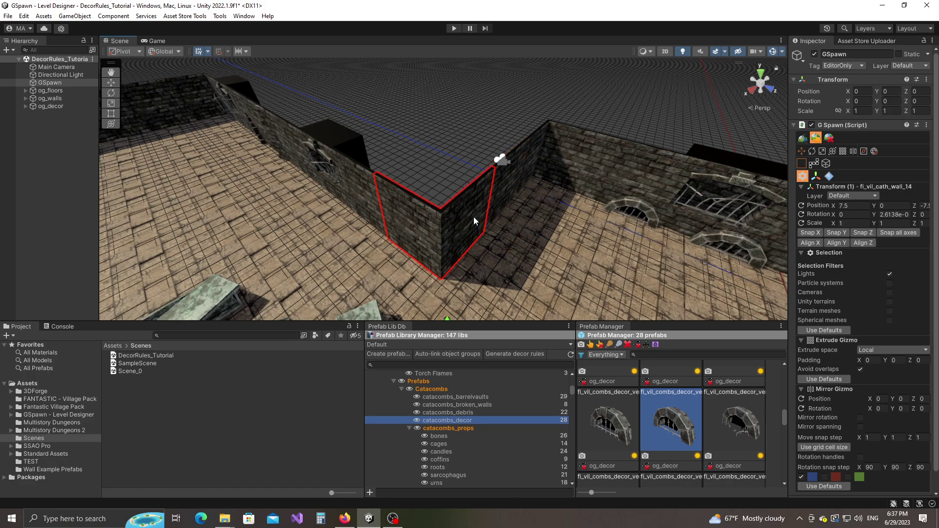
{"action": "left_click", "coordinate": [498, 197]}
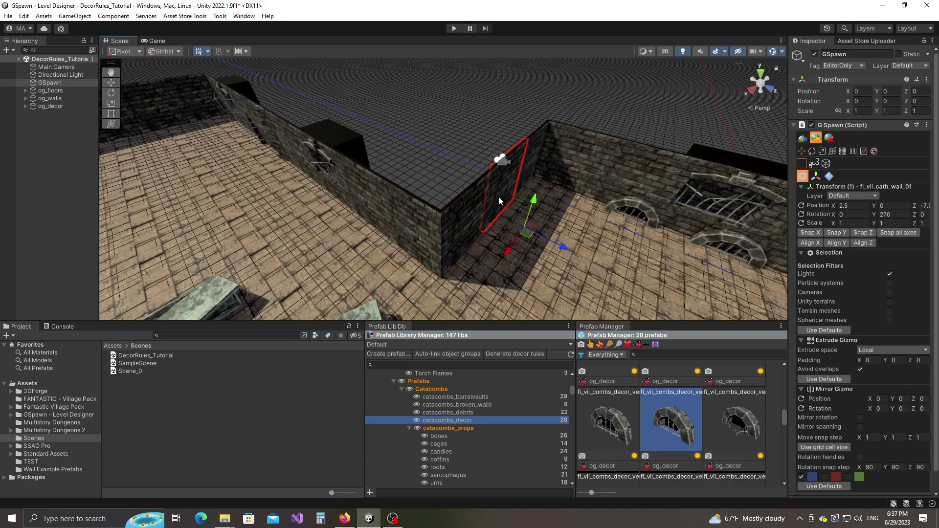
Step: Try to place a fi_vil_combs_decor_vent01_basic vent on the selected fi_vil_cath_wall_14 corner wall
{"action": "mouse_move", "coordinate": [498, 197]}
{"action": "left_mouse_down", "text": "alt"}
{"action": "mouse_move", "coordinate": [517, 199]}
{"action": "mouse_move", "coordinate": [483, 205]}
{"action": "left_mouse_up", "text": "alt"}
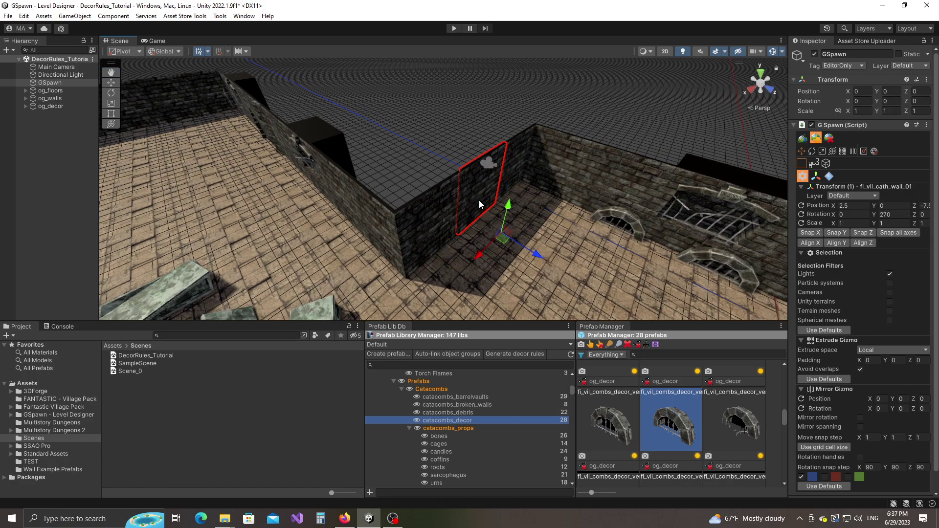
{"action": "left_click_drag", "start_coordinate": [484, 201], "coordinate": [435, 242], "text": "alt"}
{"action": "left_click", "coordinate": [432, 234]}
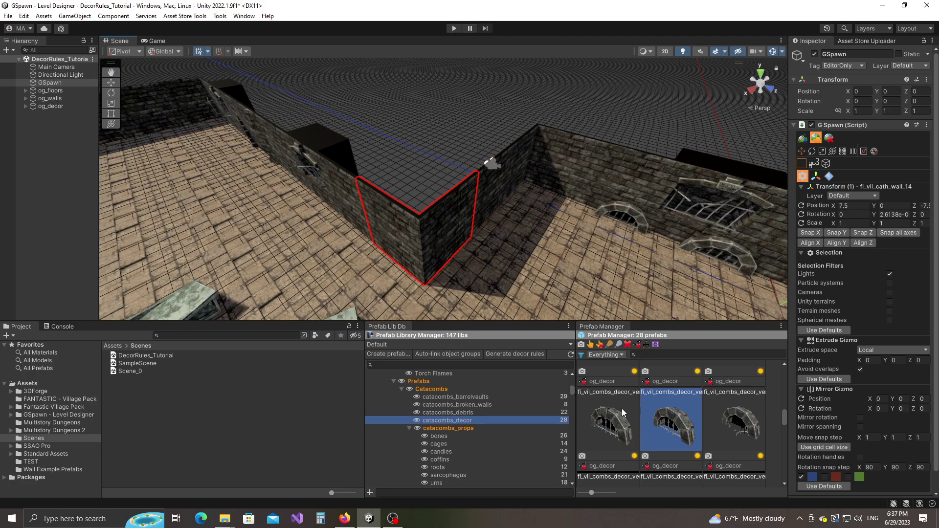
{"action": "left_click_drag", "start_coordinate": [660, 431], "coordinate": [512, 286]}
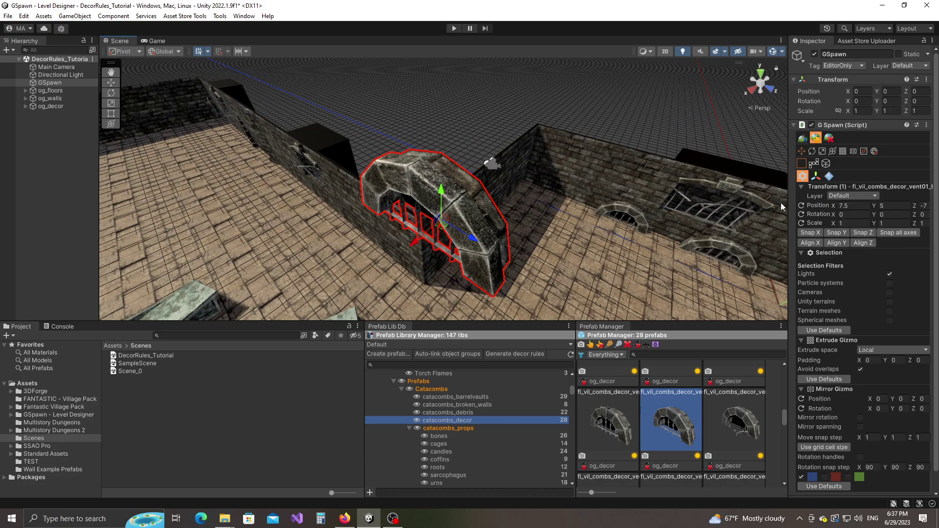
{"action": "key", "text": "ctrl+z"}
Step: Return GSpawn to object spawning and preview the fi_vil_combs_decor_vent01_basic vent on the floor around the corner wall
{"action": "left_click", "coordinate": [802, 138]}
{"action": "left_click", "coordinate": [672, 408]}
{"action": "right_click_drag", "start_coordinate": [531, 222], "coordinate": [531, 220]}
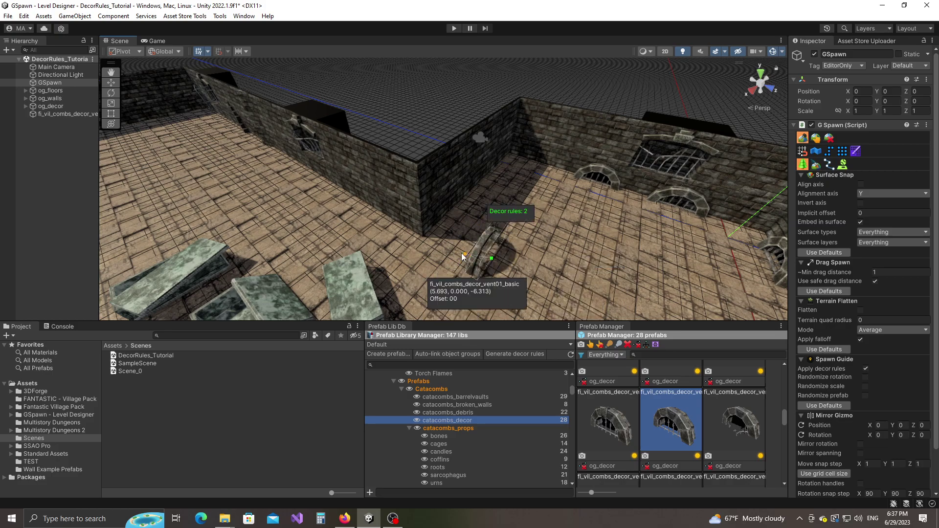
{"action": "right_click_drag", "start_coordinate": [567, 299], "coordinate": [500, 239]}
{"action": "left_click_drag", "start_coordinate": [563, 239], "coordinate": [471, 241], "text": "alt"}
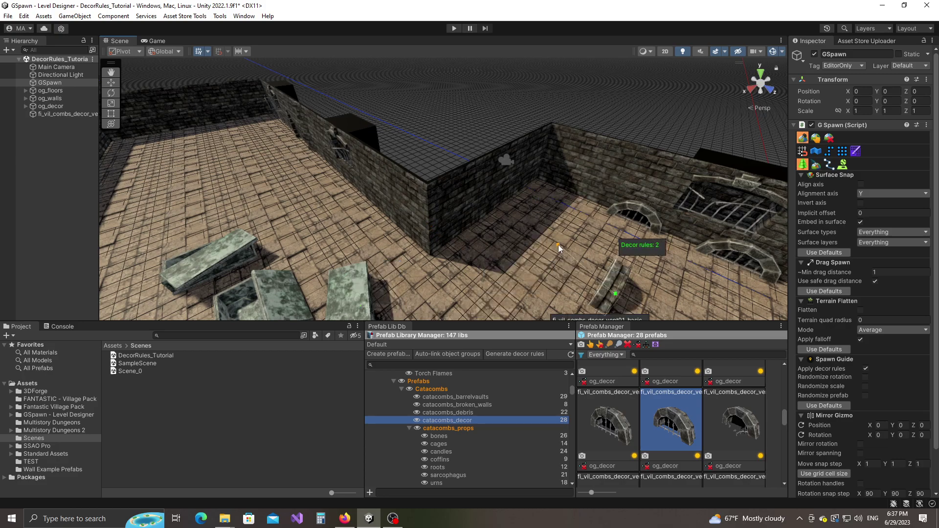
{"action": "left_click_drag", "start_coordinate": [559, 244], "coordinate": [491, 225], "text": "alt"}
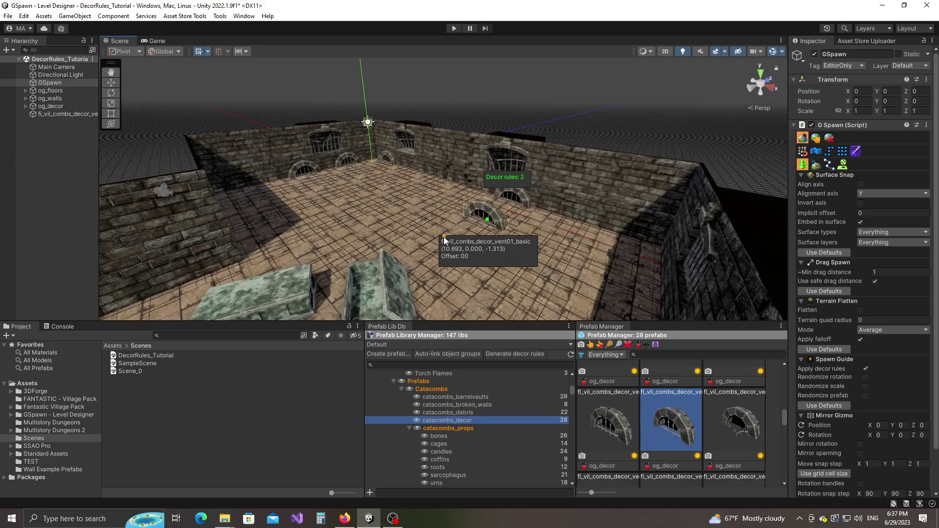
Step: Spawn fi_vil_combs_props_coffin01 from the coffins library, cycling its decor rules so it stands against the wall beside the vent
{"action": "scroll", "coordinate": [457, 442], "scroll_direction": "down", "scroll_amount": 3}
{"action": "left_click", "coordinate": [441, 433]}
{"action": "scroll", "coordinate": [657, 443], "scroll_direction": "up", "scroll_amount": 2}
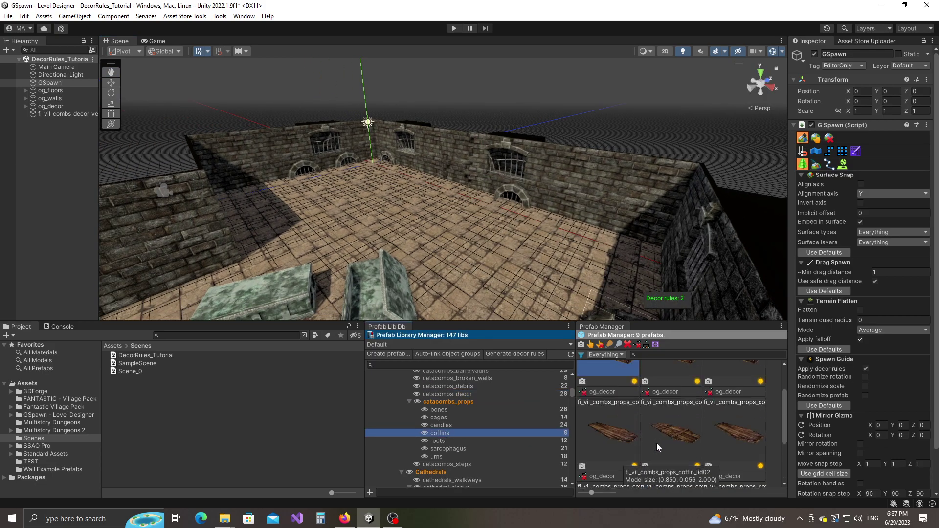
{"action": "left_click", "coordinate": [630, 405]}
{"action": "right_click_drag", "start_coordinate": [548, 279], "coordinate": [666, 273]}
{"action": "key", "text": "w"}
{"action": "left_click_drag", "start_coordinate": [666, 273], "coordinate": [645, 273], "text": "alt"}
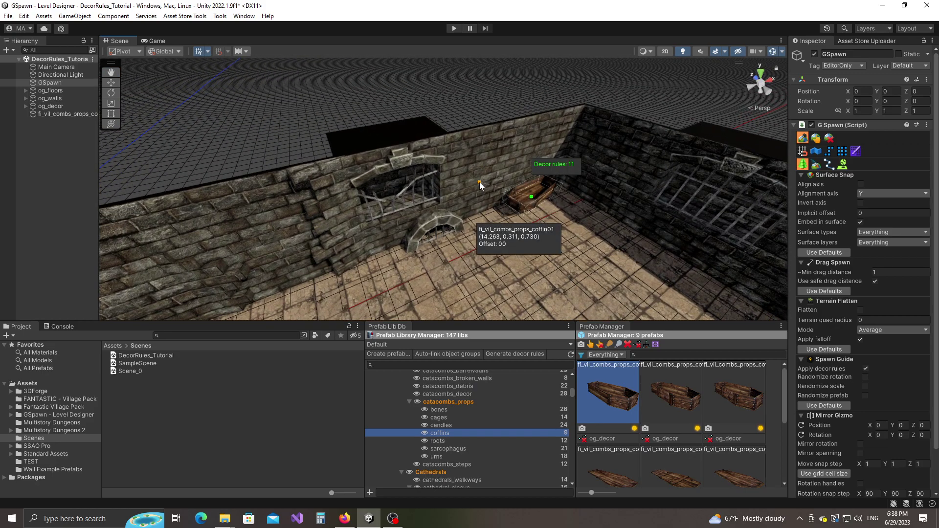
{"action": "scroll", "coordinate": [488, 188], "scroll_direction": "down", "scroll_amount": 1, "text": "alt"}
{"action": "scroll", "coordinate": [488, 188], "scroll_direction": "down", "scroll_amount": 1, "text": "alt"}
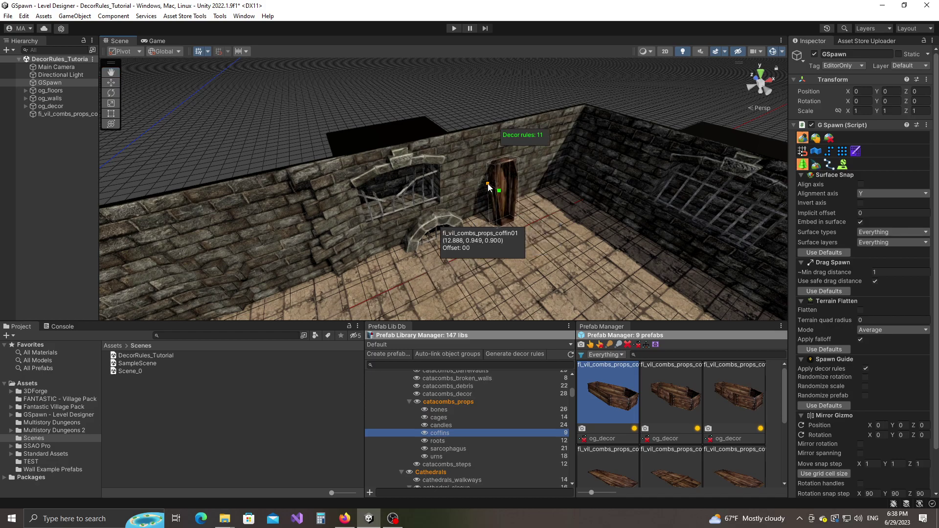
{"action": "left_click", "coordinate": [491, 191]}
Step: Stand more coffins against the walls, one beside the barred opening and one near the vents at the room's far end
{"action": "key", "text": "w"}
{"action": "right_click_drag", "start_coordinate": [631, 280], "coordinate": [480, 289]}
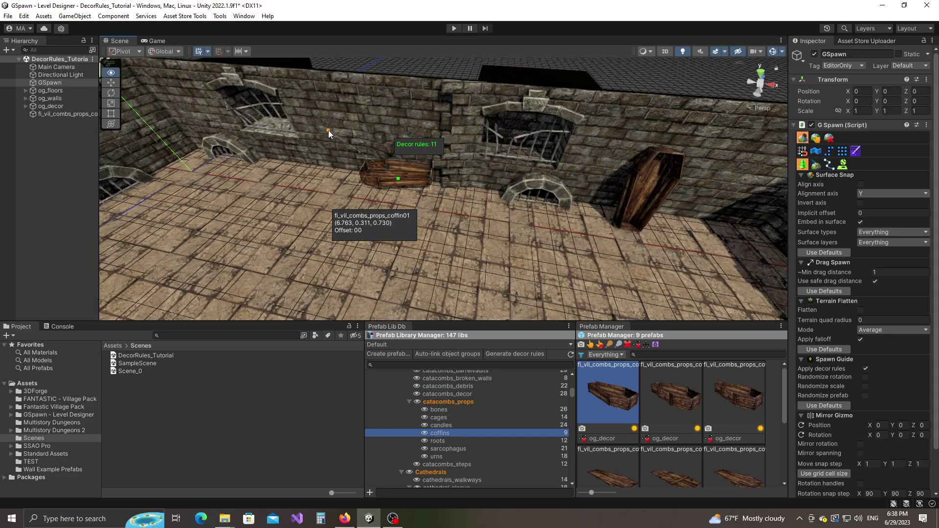
{"action": "left_click", "coordinate": [328, 131]}
{"action": "right_click_drag", "start_coordinate": [585, 230], "coordinate": [383, 201]}
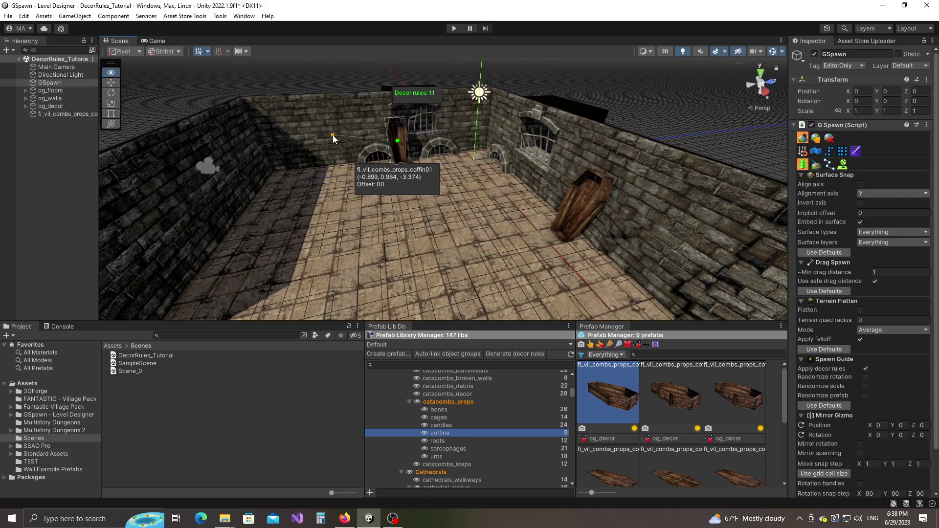
Step: Snap the fi_vil_combs_props_bone_coffin skeleton from the bones library into the upright coffin near the room corner
{"action": "right_click_drag", "start_coordinate": [483, 209], "coordinate": [463, 434]}
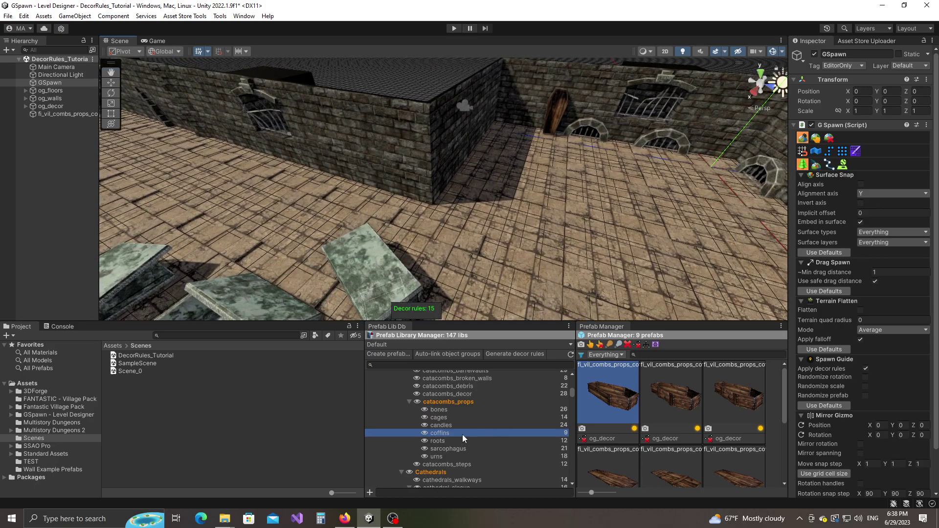
{"action": "left_click", "coordinate": [438, 411]}
{"action": "scroll", "coordinate": [606, 406], "scroll_direction": "down", "scroll_amount": 1}
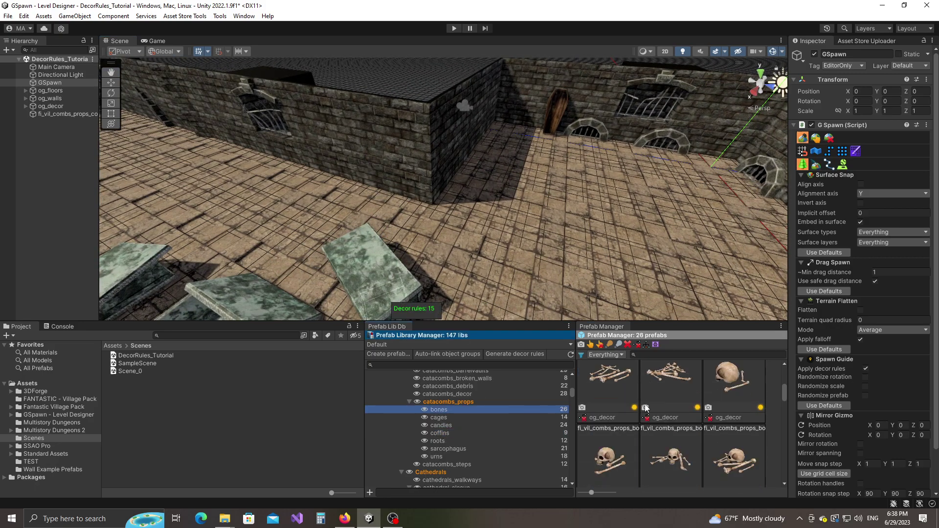
{"action": "scroll", "coordinate": [641, 406], "scroll_direction": "down", "scroll_amount": 4}
{"action": "left_click", "coordinate": [628, 430]}
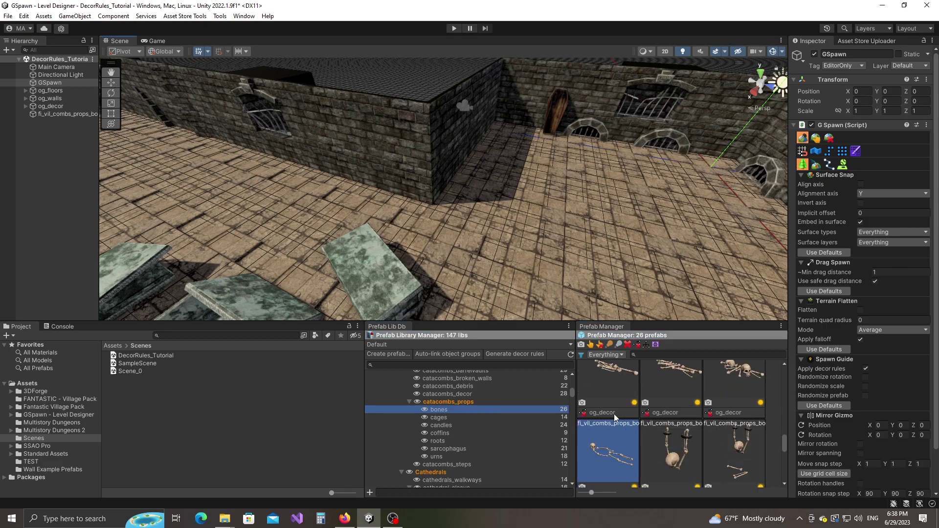
{"action": "right_click_drag", "start_coordinate": [591, 230], "coordinate": [797, 190]}
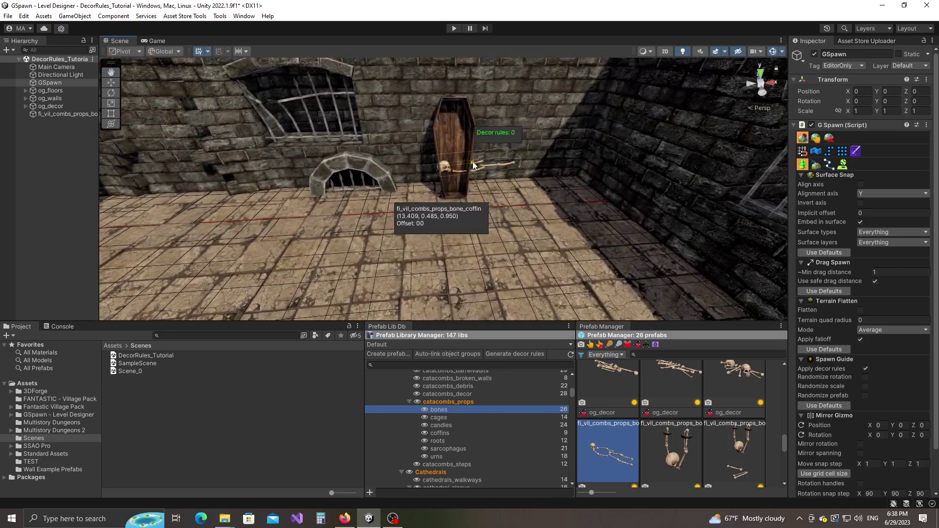
{"action": "left_click", "coordinate": [460, 154]}
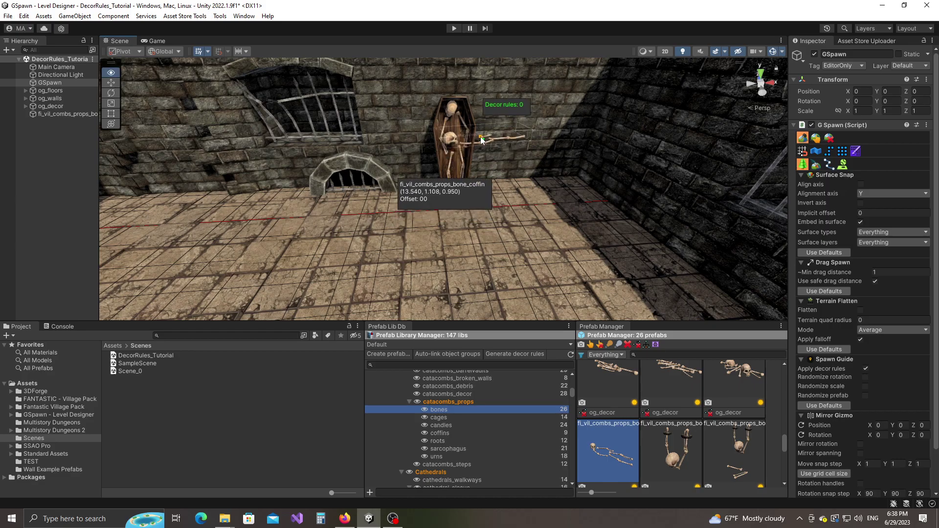
Step: Pick the coffin01 prefab from the scene and place open coffins on the floor beside the sarcophagi
{"action": "left_click", "coordinate": [471, 142]}
{"action": "right_click_drag", "start_coordinate": [538, 186], "coordinate": [462, 198]}
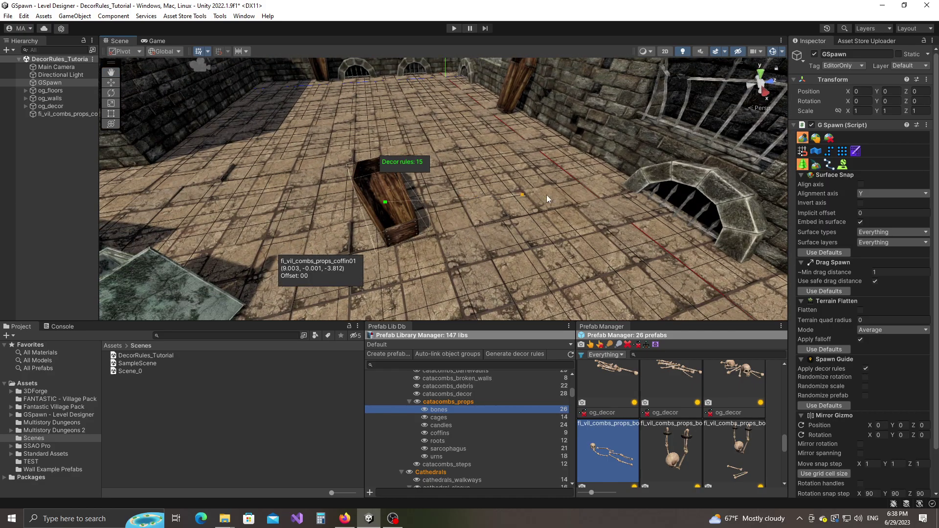
{"action": "right_click_drag", "start_coordinate": [546, 199], "coordinate": [415, 255]}
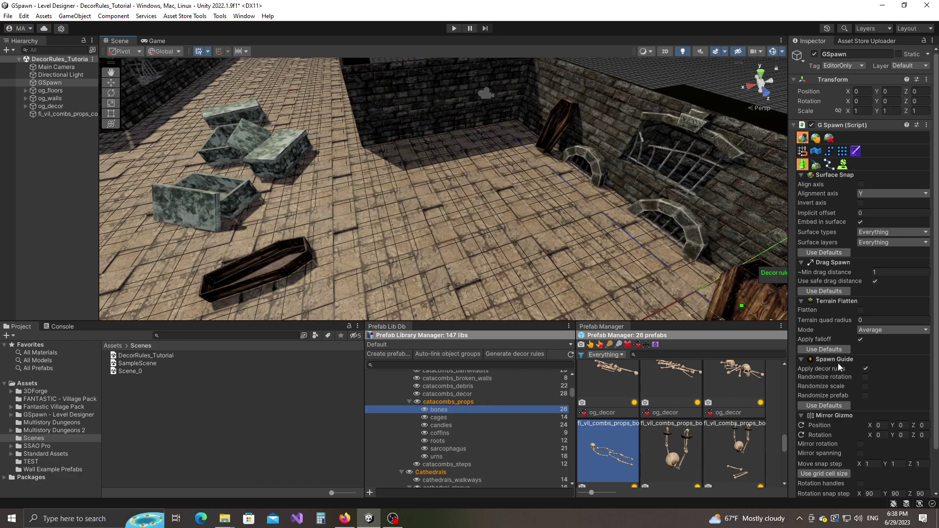
{"action": "right_click_drag", "start_coordinate": [385, 211], "coordinate": [367, 220]}
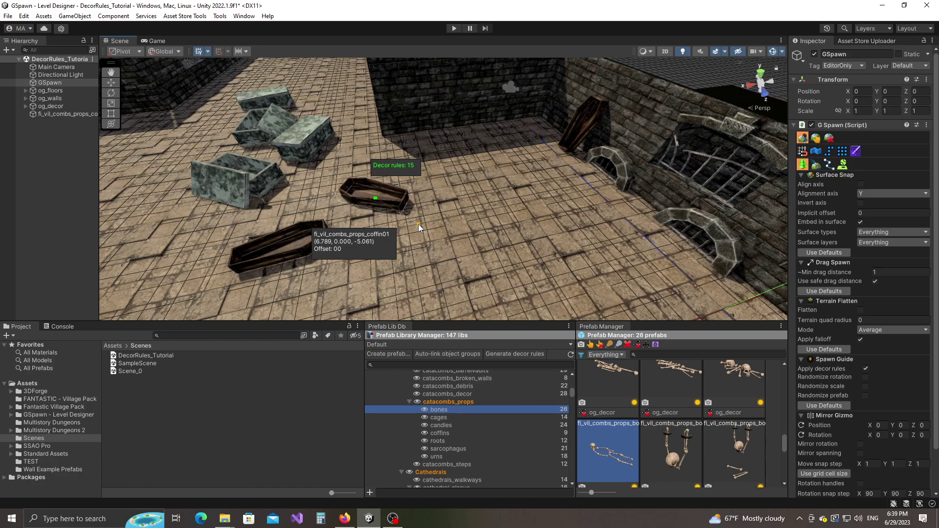
{"action": "left_click", "coordinate": [418, 224]}
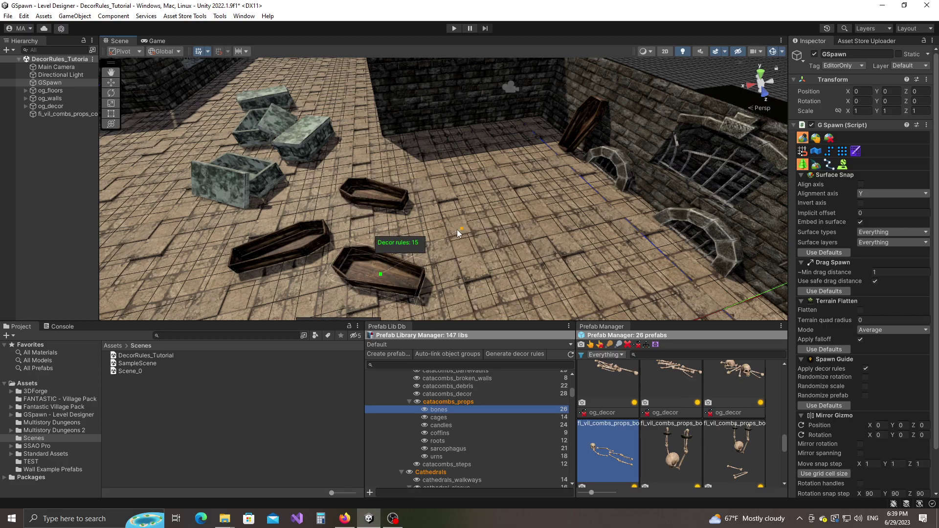
Step: Rotate the coffin preview about the Y axis and place another coffin on the floor near the first ones
{"action": "key", "text": "y"}
{"action": "key", "text": "y"}
{"action": "key", "text": "y"}
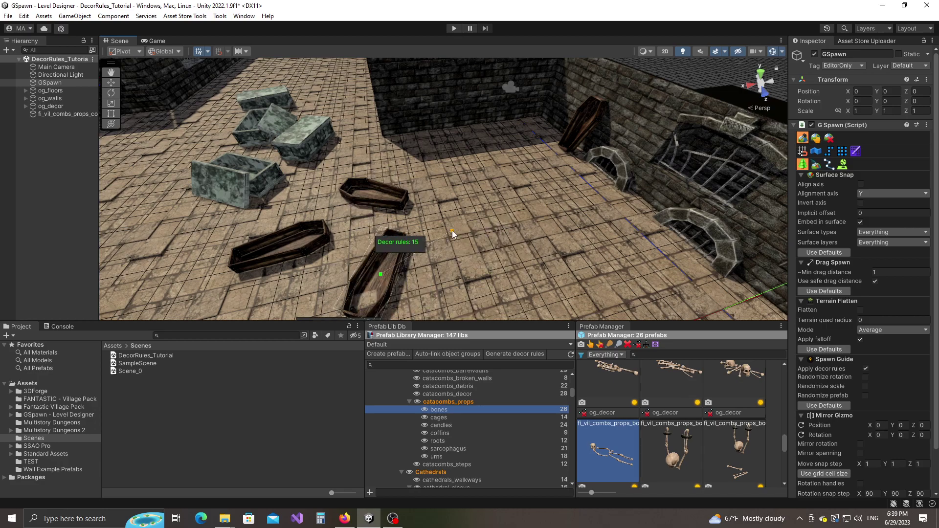
{"action": "left_click", "coordinate": [451, 230]}
Step: Pick the skeleton from the upright coffin and snap a copy into one of the coffins lying on the floor
{"action": "right_click_drag", "start_coordinate": [568, 211], "coordinate": [264, 198]}
{"action": "right_click_drag", "start_coordinate": [529, 210], "coordinate": [313, 201]}
{"action": "key", "text": "w"}
{"action": "left_click", "coordinate": [413, 227]}
{"action": "left_click", "coordinate": [357, 157]}
Step: Place two fi_vil_combs_root08 roots from the roots library along the base of the wall by the barred opening
{"action": "right_click_drag", "start_coordinate": [592, 195], "coordinate": [519, 200]}
{"action": "key", "text": "s"}
{"action": "left_click", "coordinate": [447, 433]}
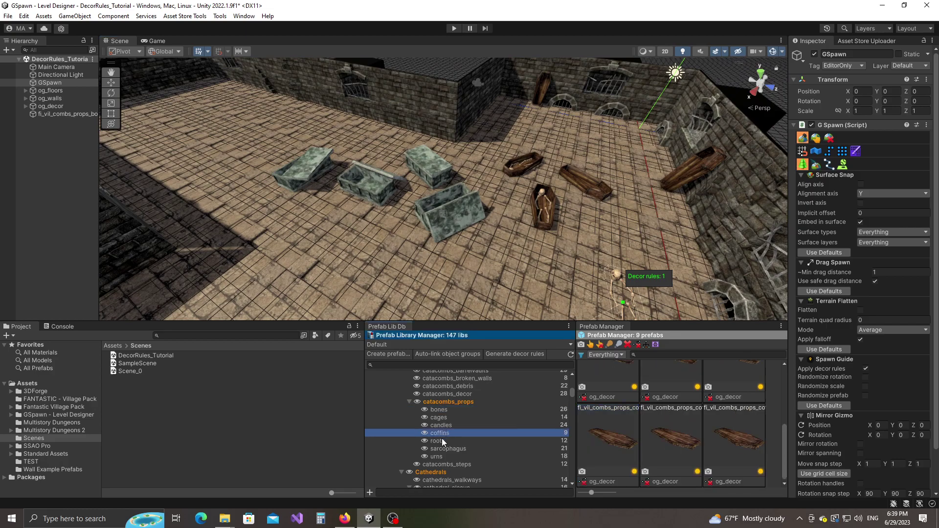
{"action": "left_click", "coordinate": [443, 440]}
{"action": "left_click", "coordinate": [663, 443]}
{"action": "mouse_move", "coordinate": [459, 197]}
{"action": "right_mouse_down"}
{"action": "mouse_move", "coordinate": [394, 215]}
{"action": "mouse_move", "coordinate": [457, 207]}
{"action": "mouse_move", "coordinate": [463, 180]}
{"action": "right_mouse_up"}
{"action": "key", "text": "w"}
{"action": "left_click", "coordinate": [463, 180]}
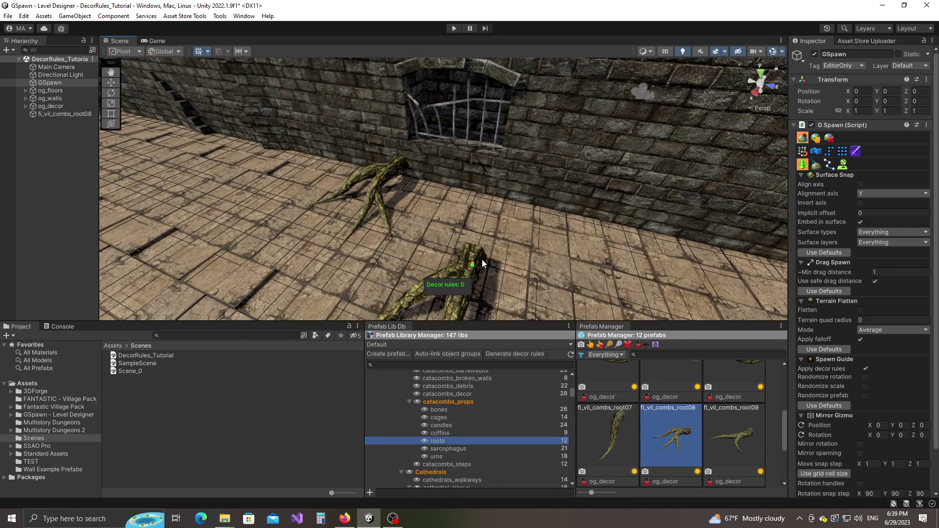
{"action": "left_click", "coordinate": [559, 205]}
Step: Snap a fi_vil_combs_root09 root to the wall base between the standing coffin and the vent, and preview it around the room
{"action": "left_click", "coordinate": [727, 438]}
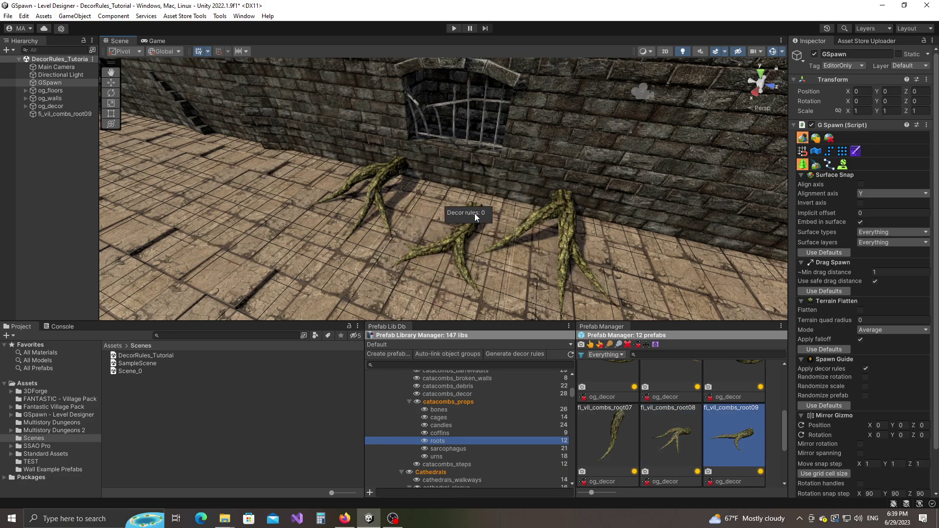
{"action": "right_click_drag", "start_coordinate": [298, 220], "coordinate": [374, 191]}
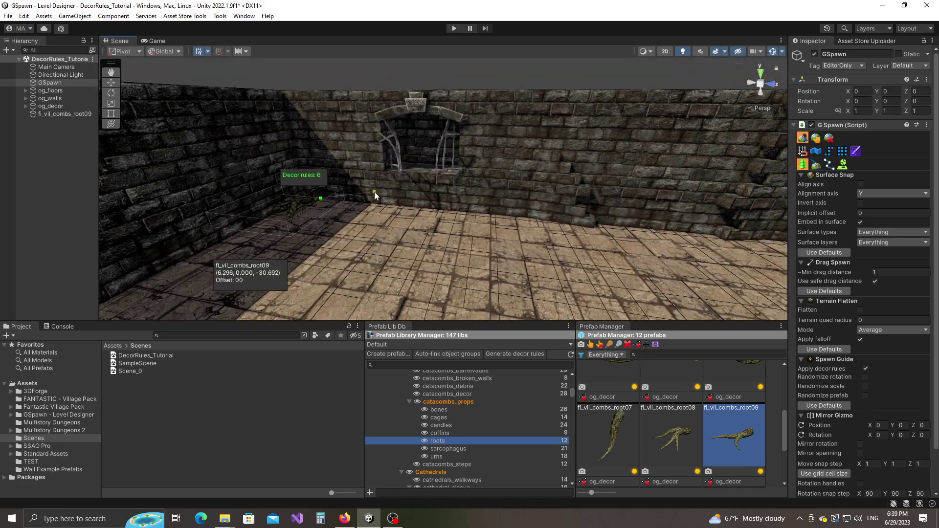
{"action": "right_click_drag", "start_coordinate": [489, 207], "coordinate": [447, 209]}
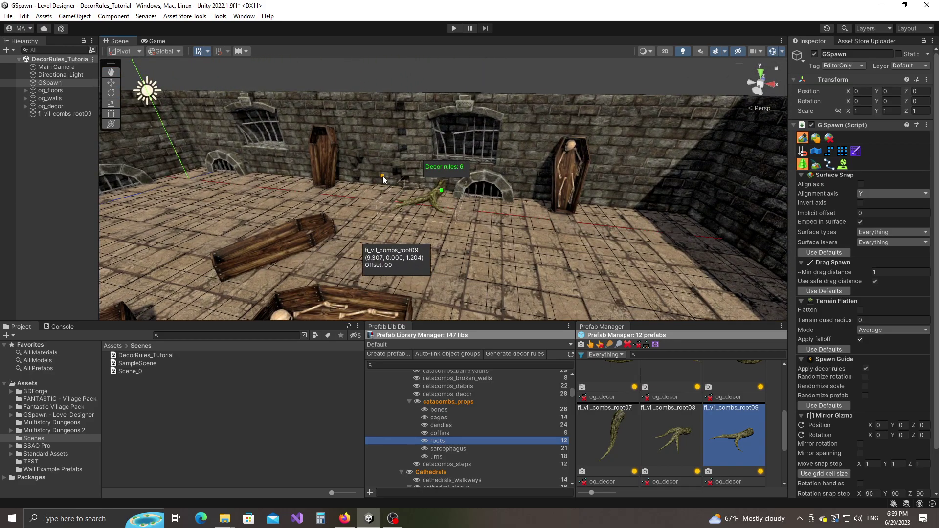
{"action": "right_click_drag", "start_coordinate": [562, 235], "coordinate": [418, 224]}
{"action": "key", "text": "w"}
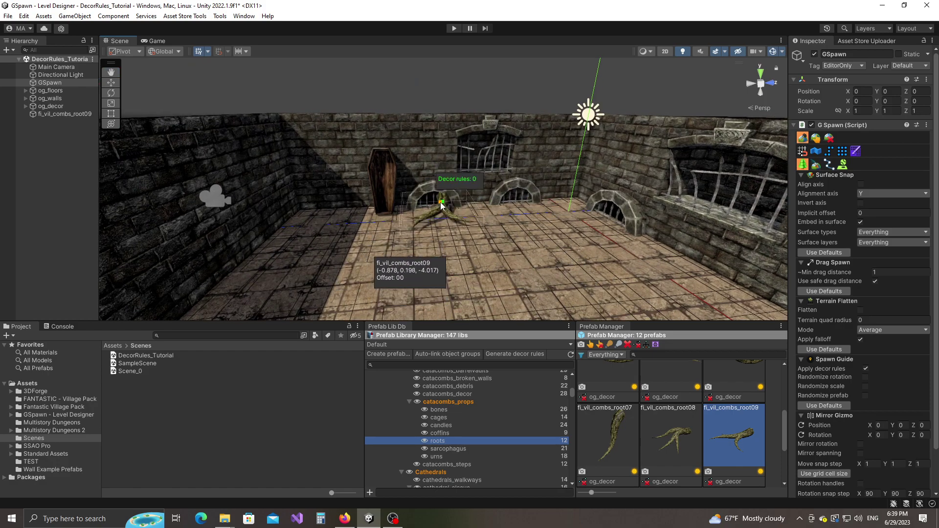
{"action": "right_click_drag", "start_coordinate": [405, 195], "coordinate": [580, 271]}
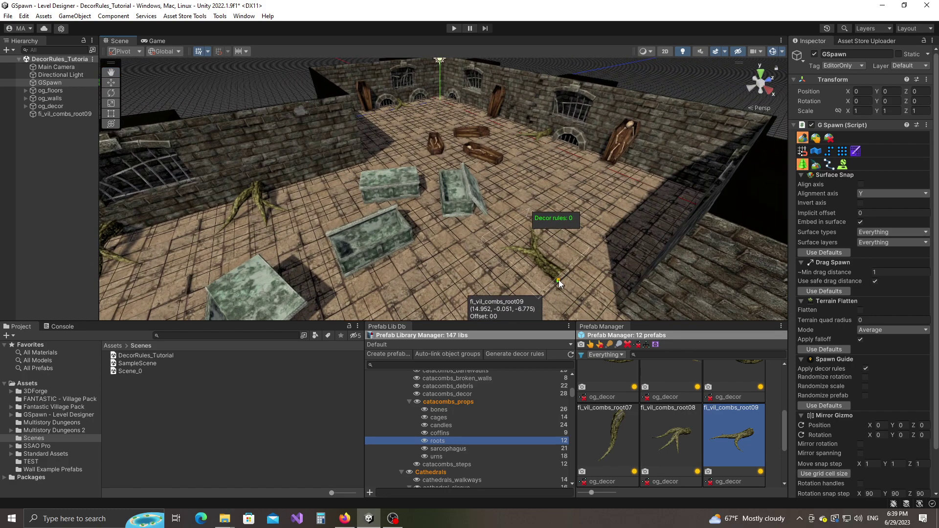